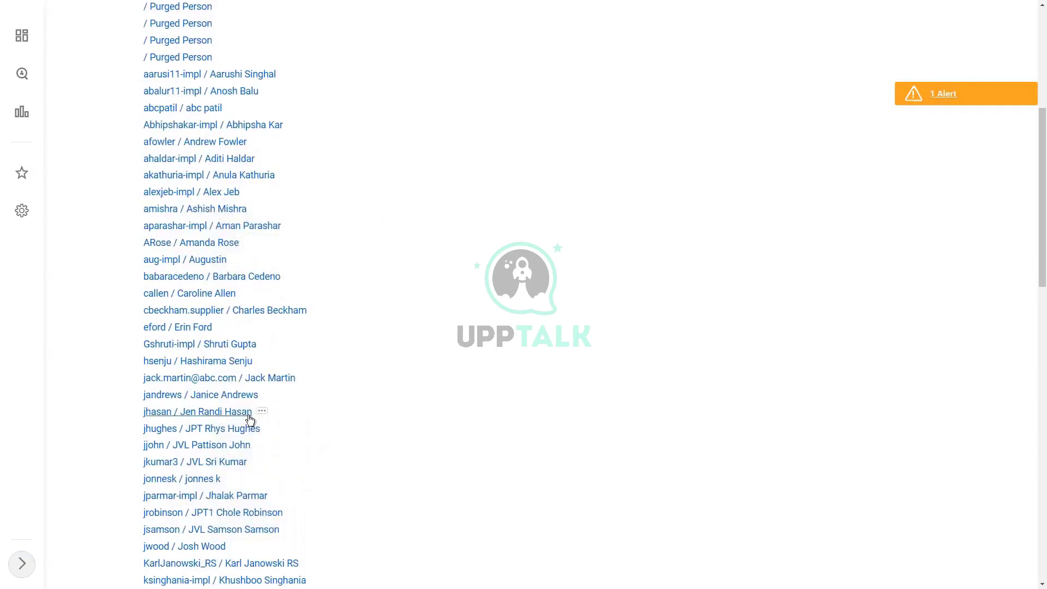
scroll(409, 418, "down", 1)
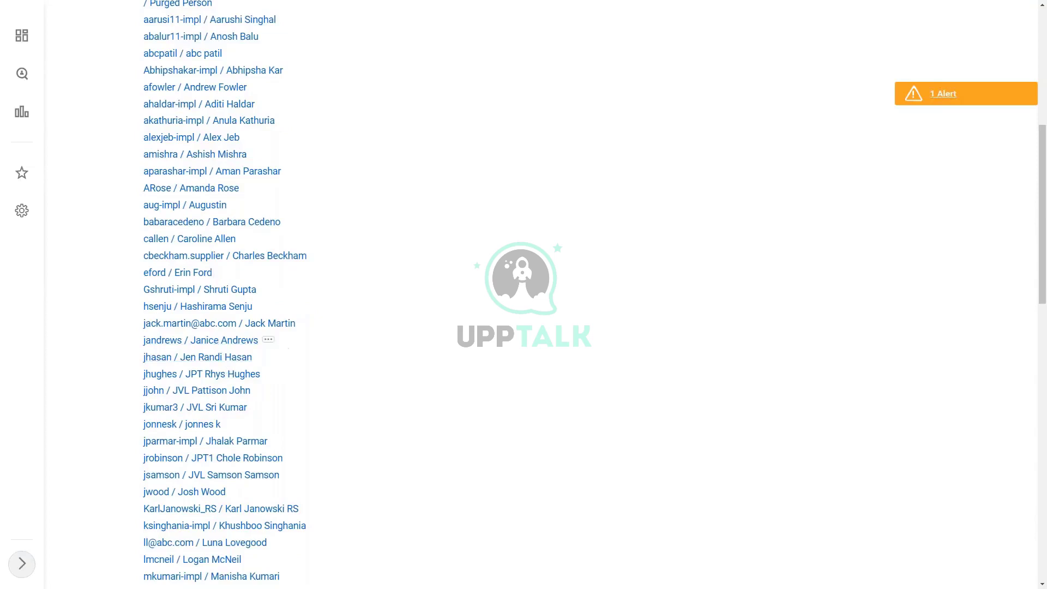
Review the HR Auditor group's member list and one member's related actions
left_click(271, 344)
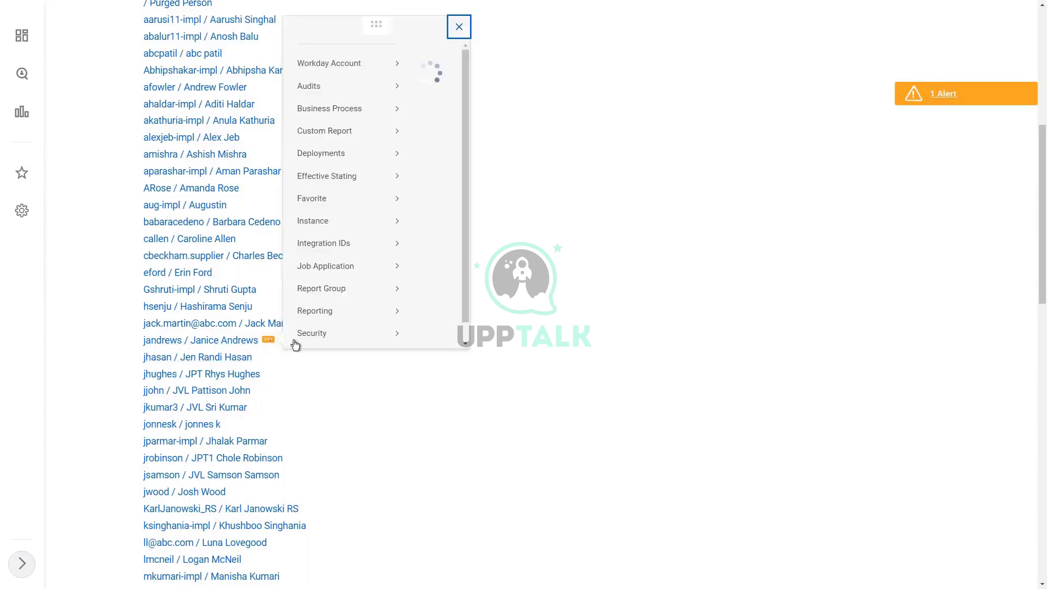
scroll(347, 336, "down", 1)
mouse_move(332, 343)
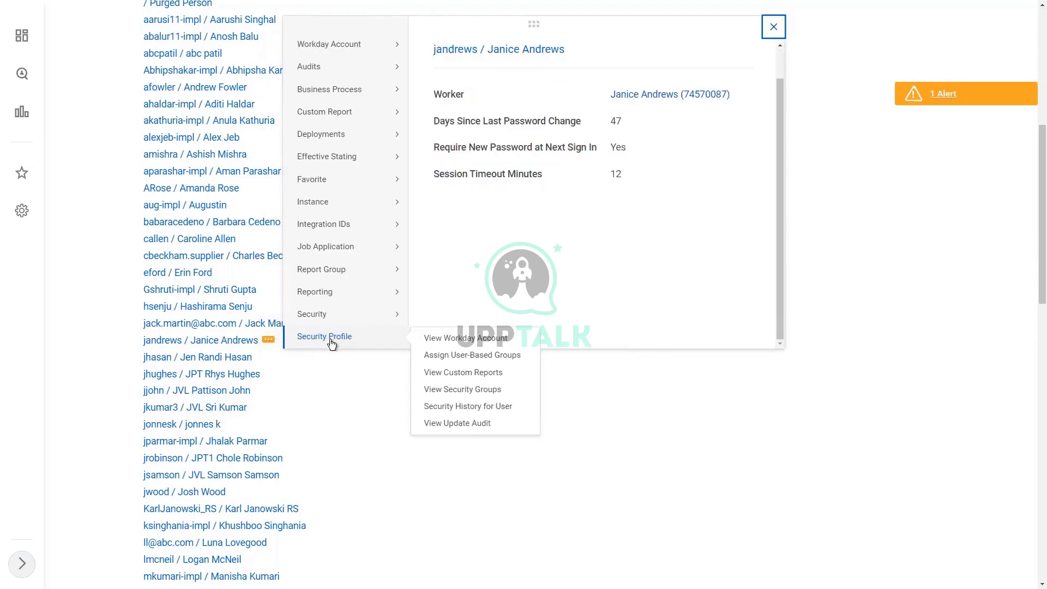
left_click(864, 439)
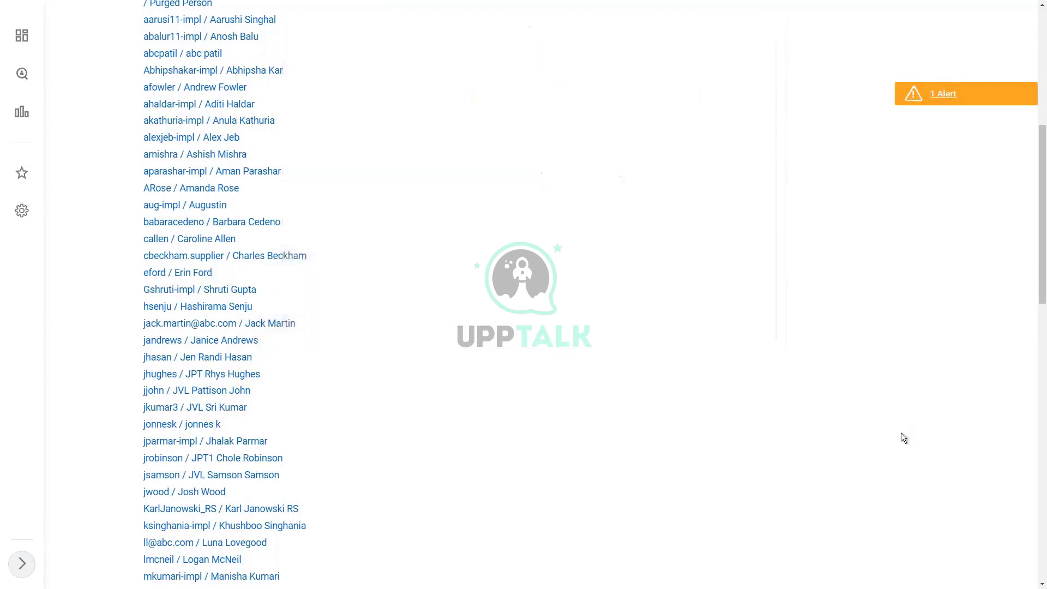
scroll(491, 441, "down", 2)
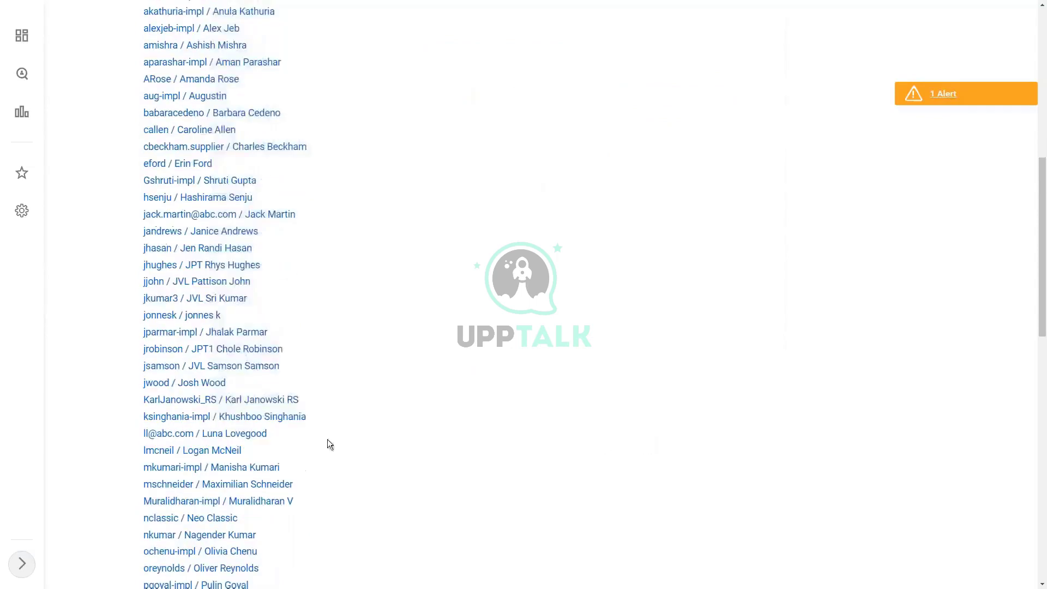
mouse_move(203, 388)
scroll(503, 336, "up", 9)
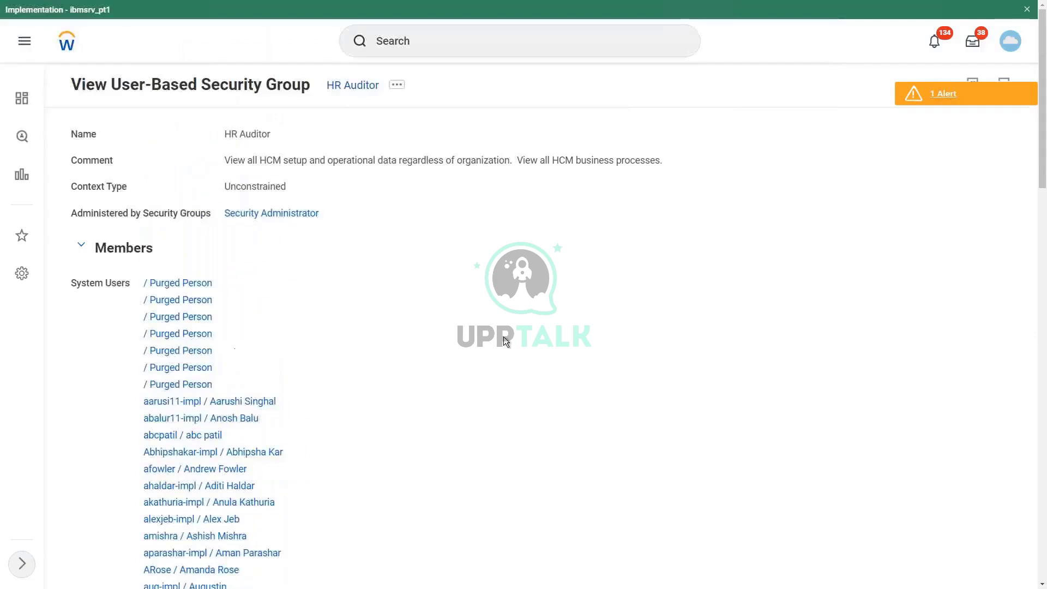
Start Proxy acting as the chosen HR Auditor group member
left_click(427, 41)
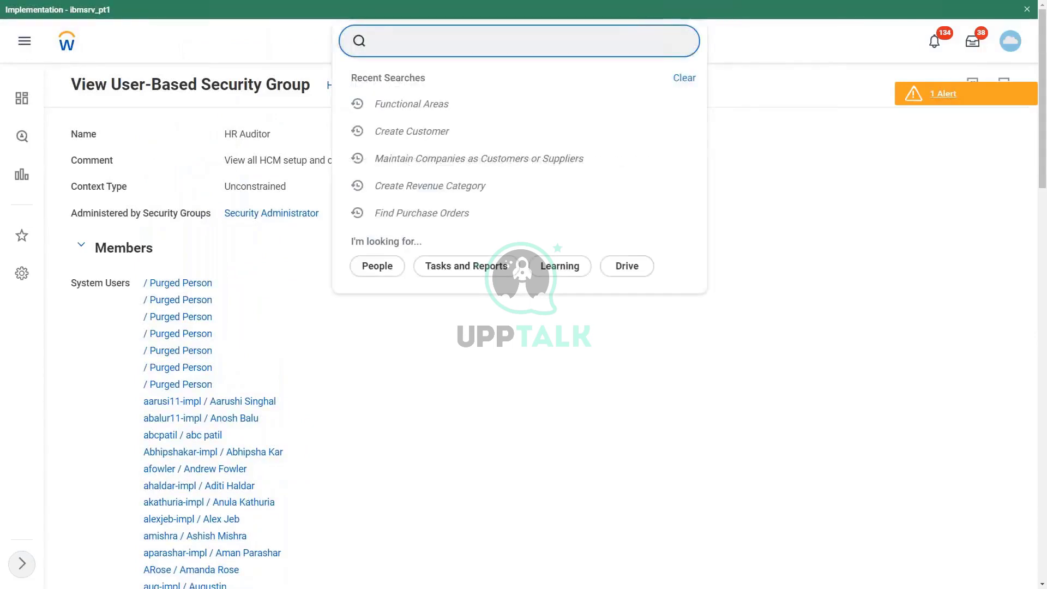
type("start proxy")
key("Return")
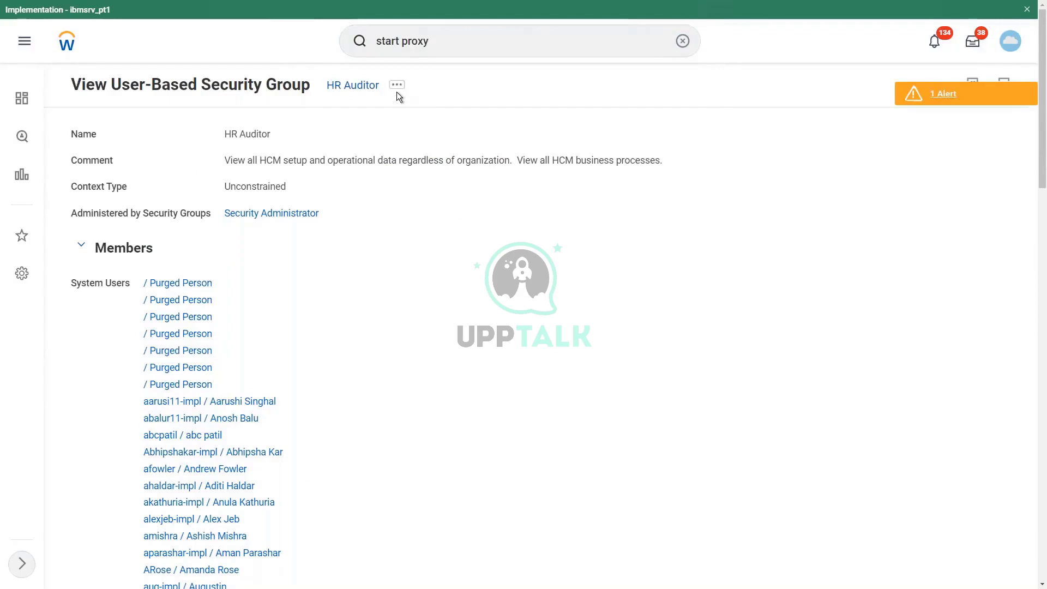
left_click(136, 144)
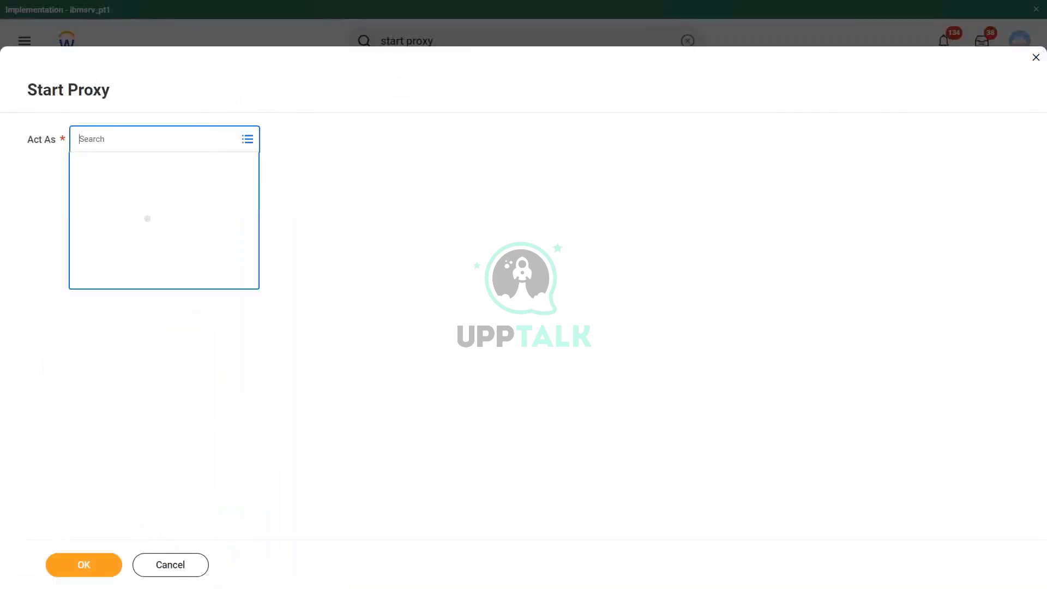
key("Return")
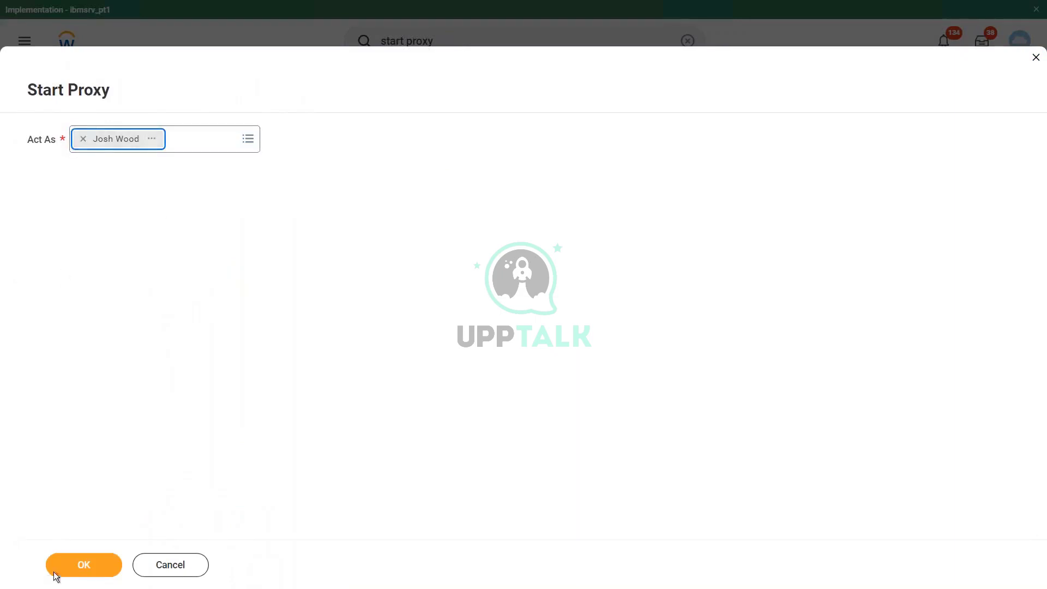
left_click(82, 564)
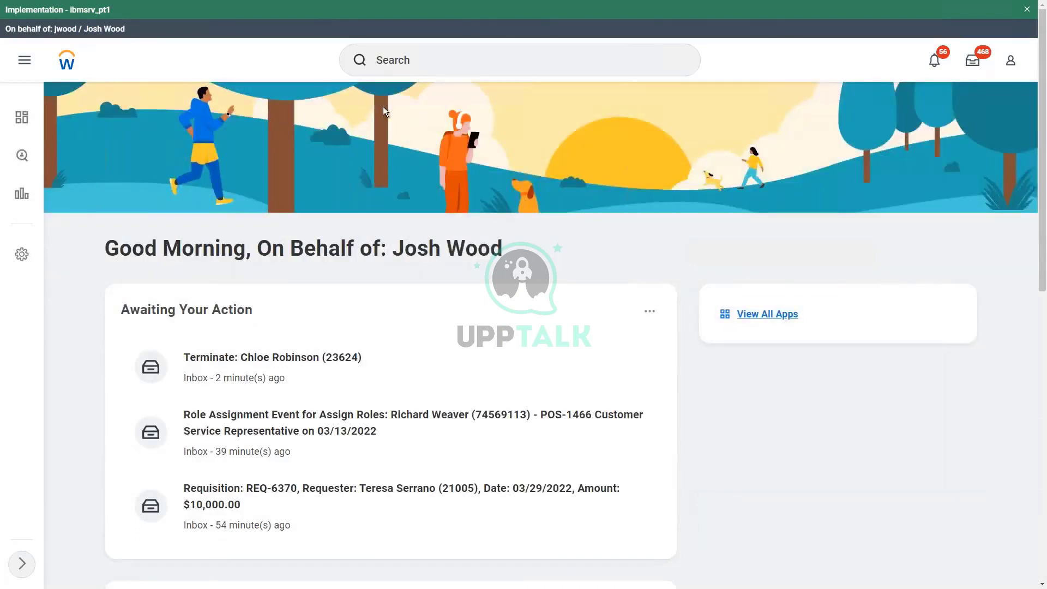
Search 'create company', then replace the search text with 'start proxy'
left_click(418, 64)
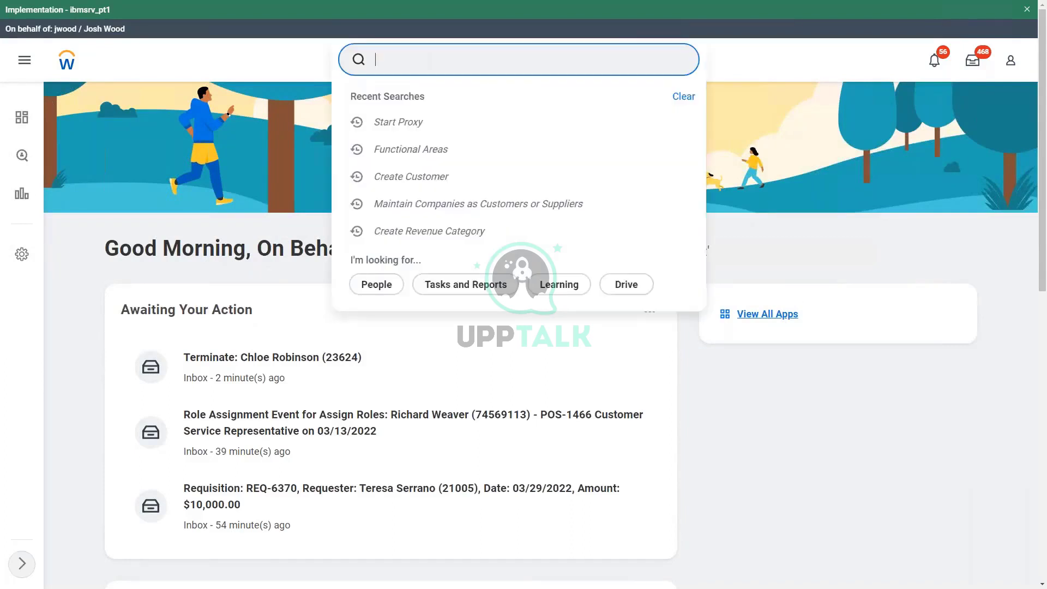
type("cr")
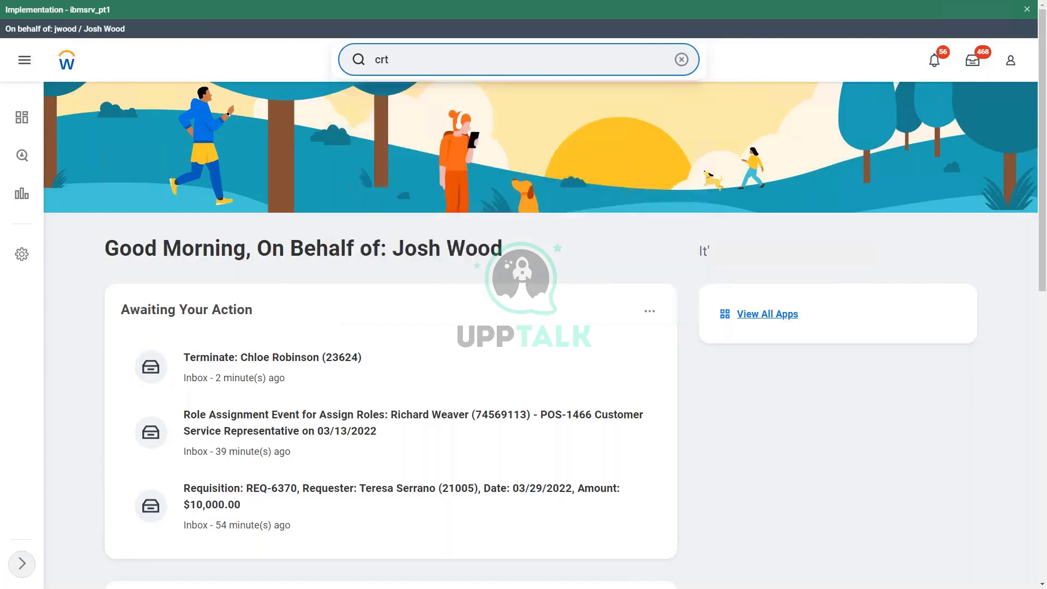
type("eate company")
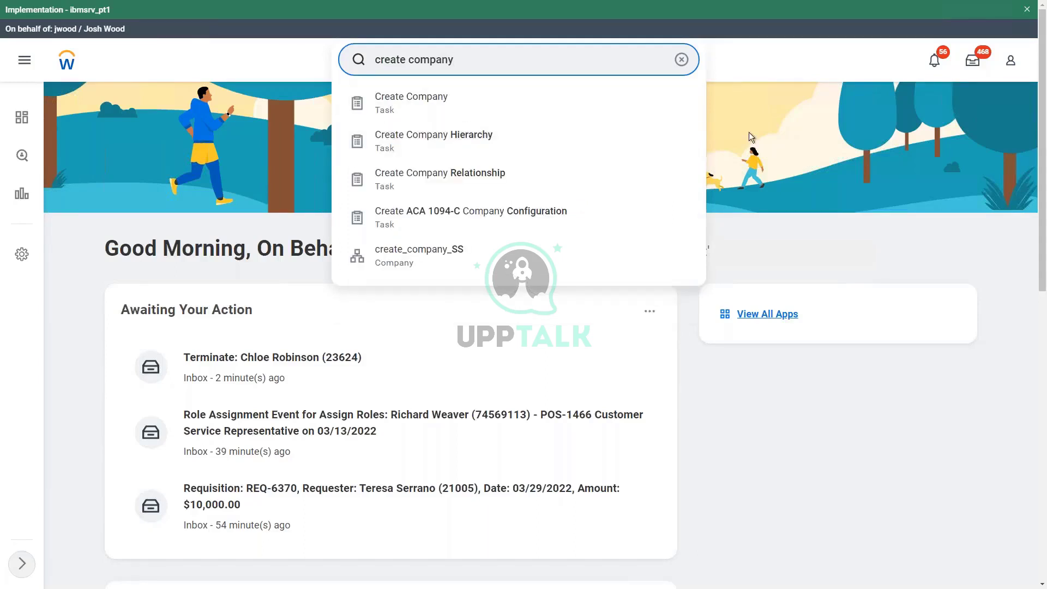
triple_click(468, 60)
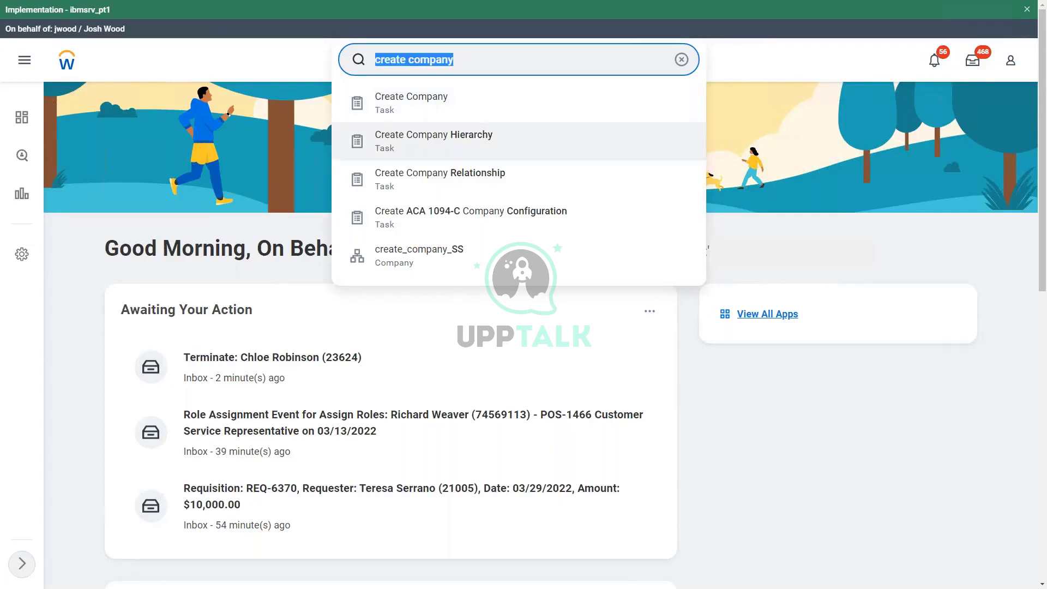
type("start proxy")
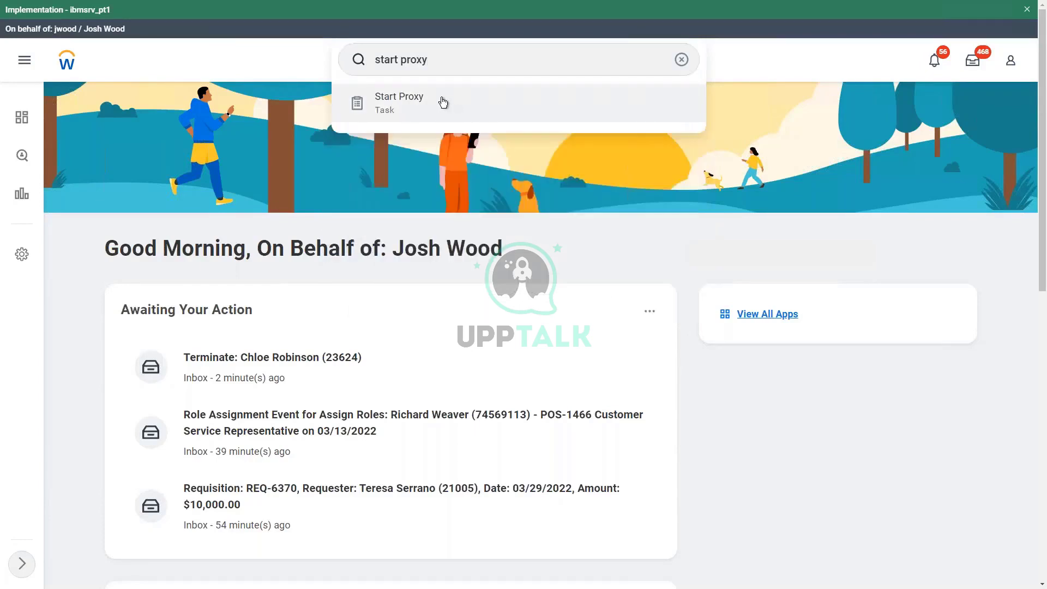
Use Start Proxy to switch to a different user, fixing a mistyped name first
left_click(442, 113)
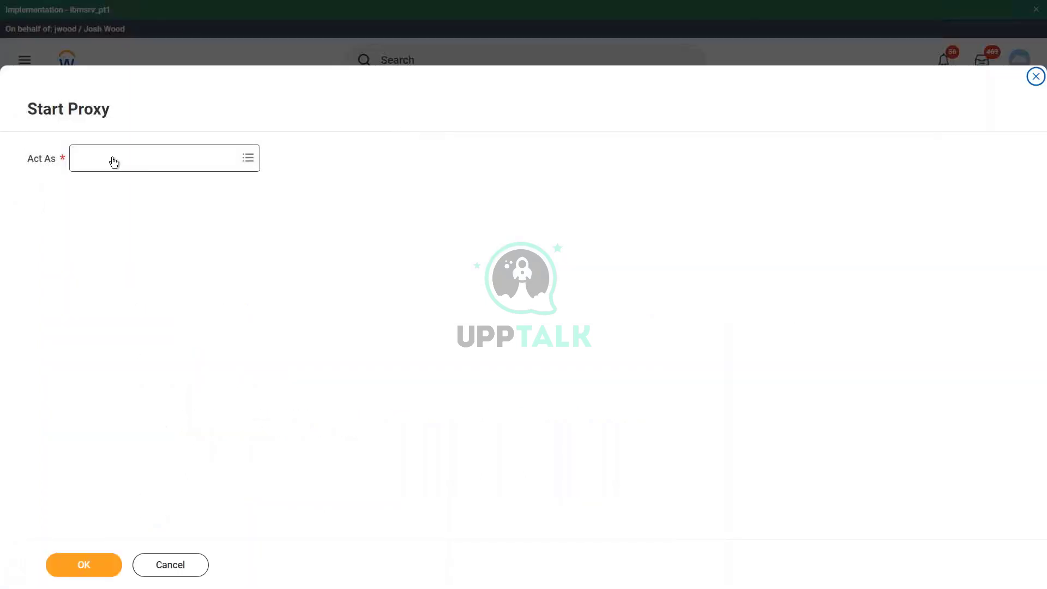
left_click(114, 162)
key("Return")
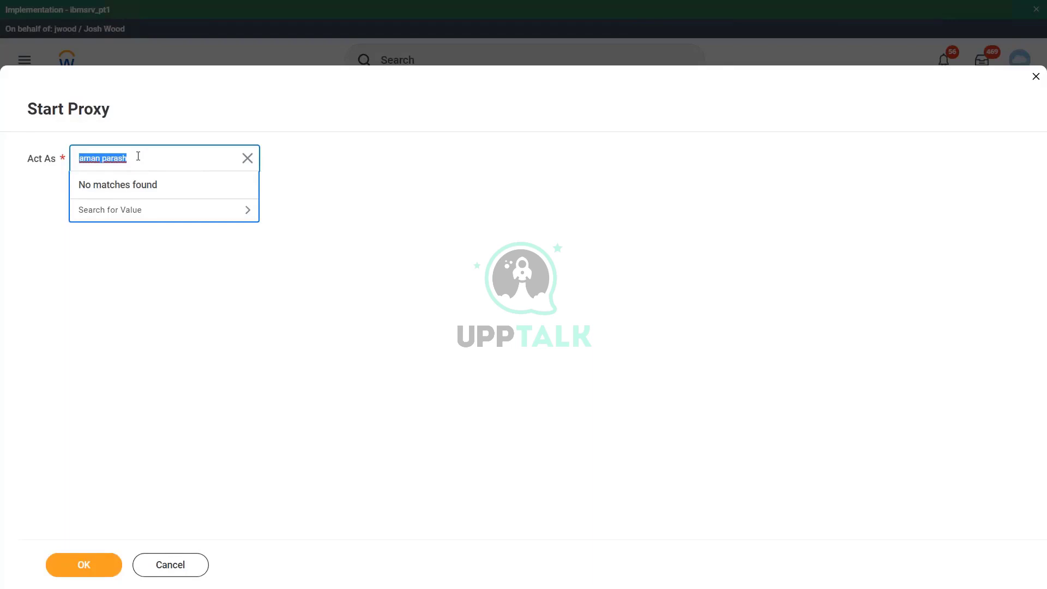
type("m")
type("a")
type("nish")
key("BackSpace")
key("BackSpace")
key("BackSpace")
key("BackSpace")
key("BackSpace")
key("BackSpace")
key("Return")
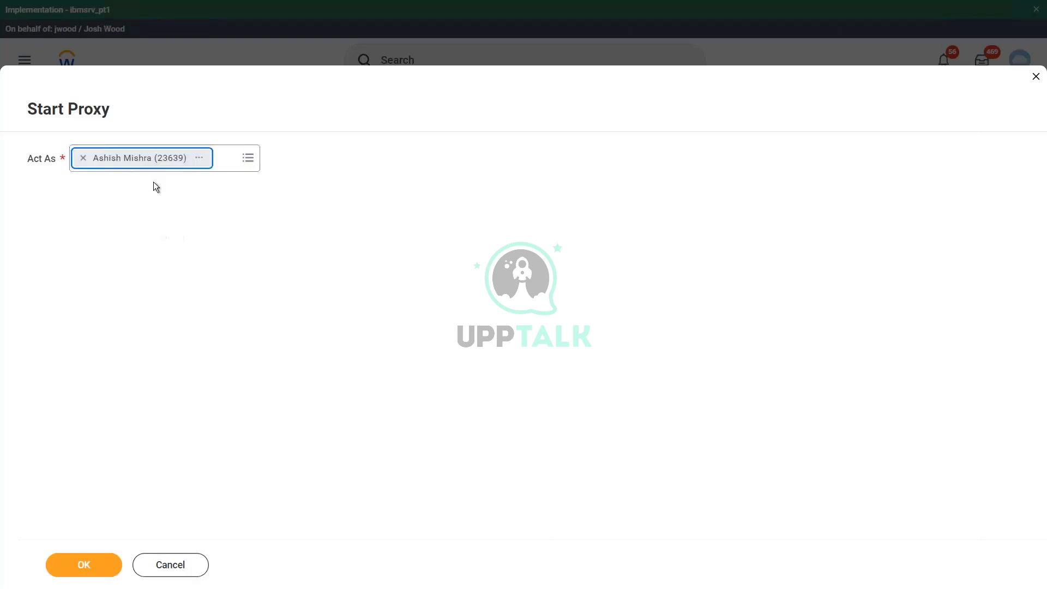
left_click(95, 566)
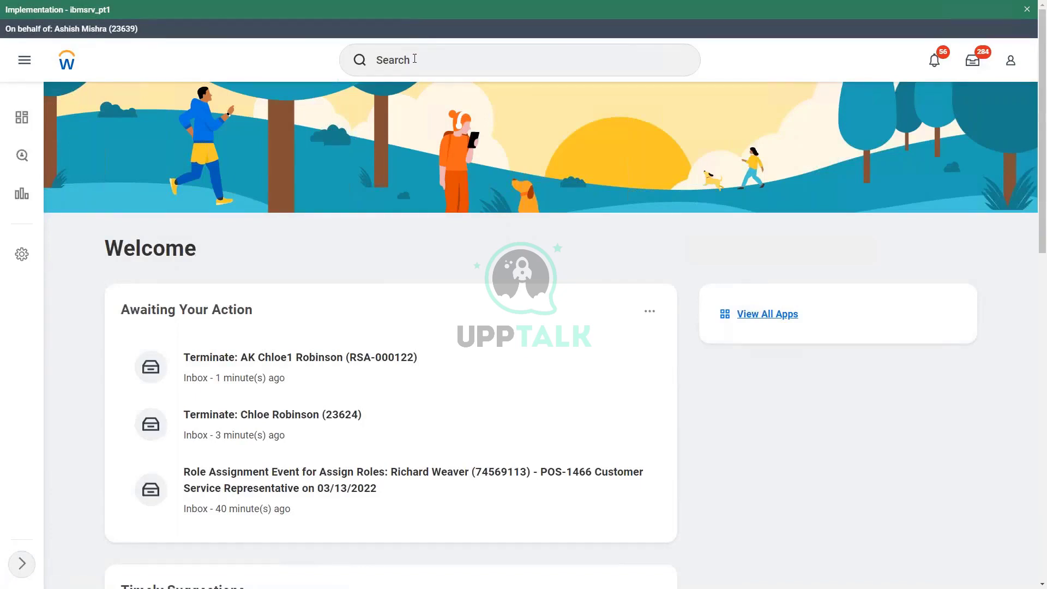
Search 'create comp', then correct the search text to 'start proxy'
left_click(415, 59)
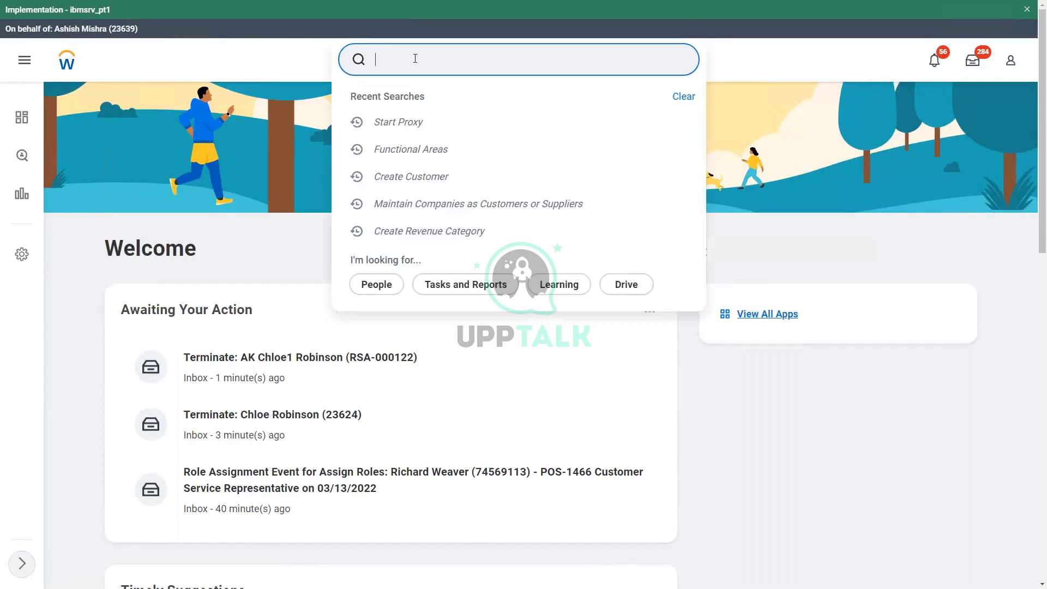
type("create comp")
left_click(811, 131)
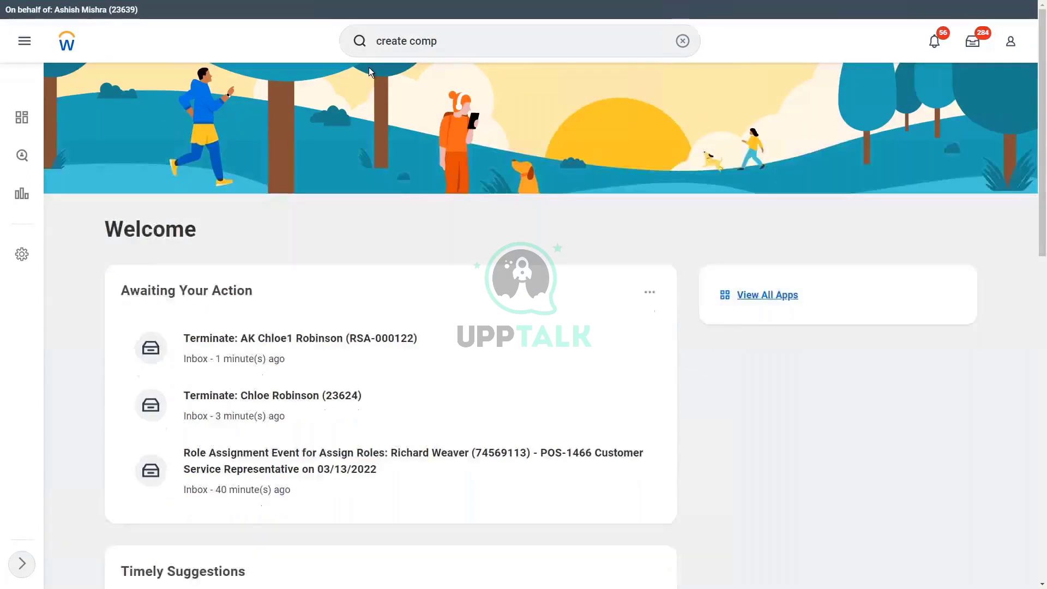
left_click(471, 43)
left_click_drag(470, 43, 318, 60)
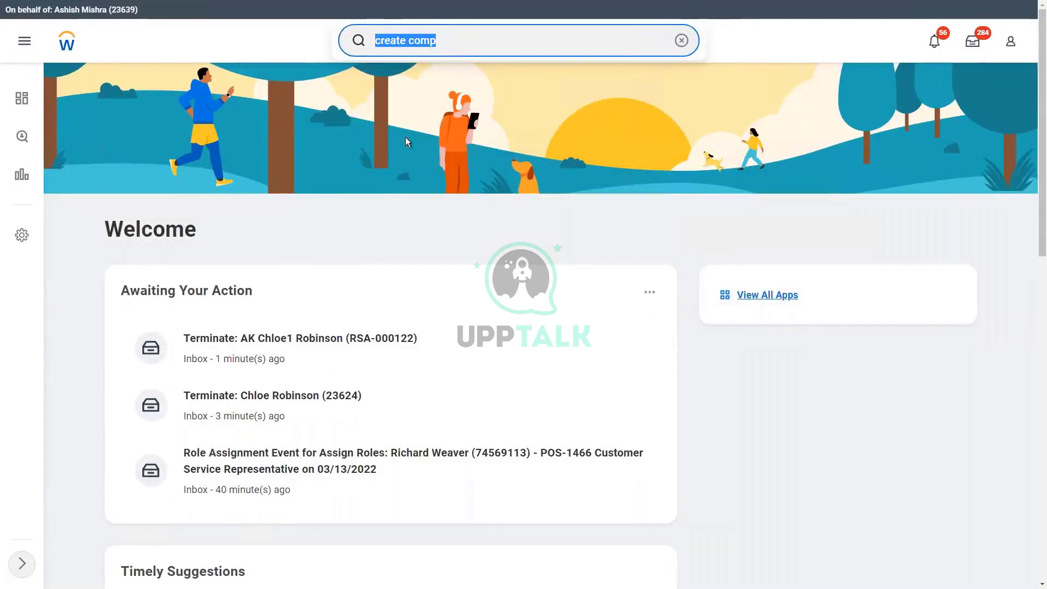
type("stop pro")
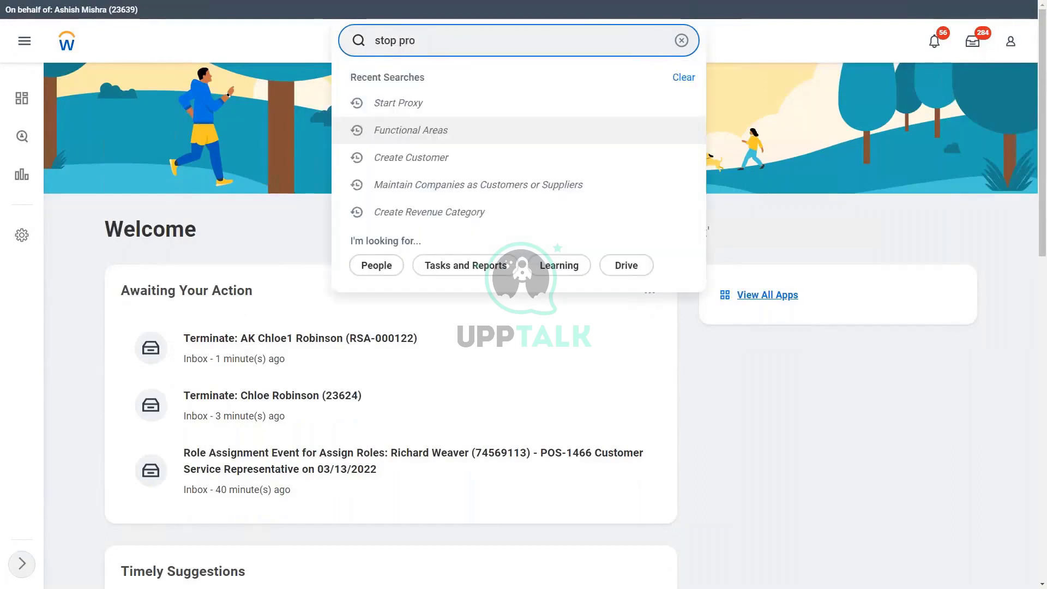
key("BackSpace")
key("BackSpace")
key("BackSpace")
key("BackSpace")
key("BackSpace")
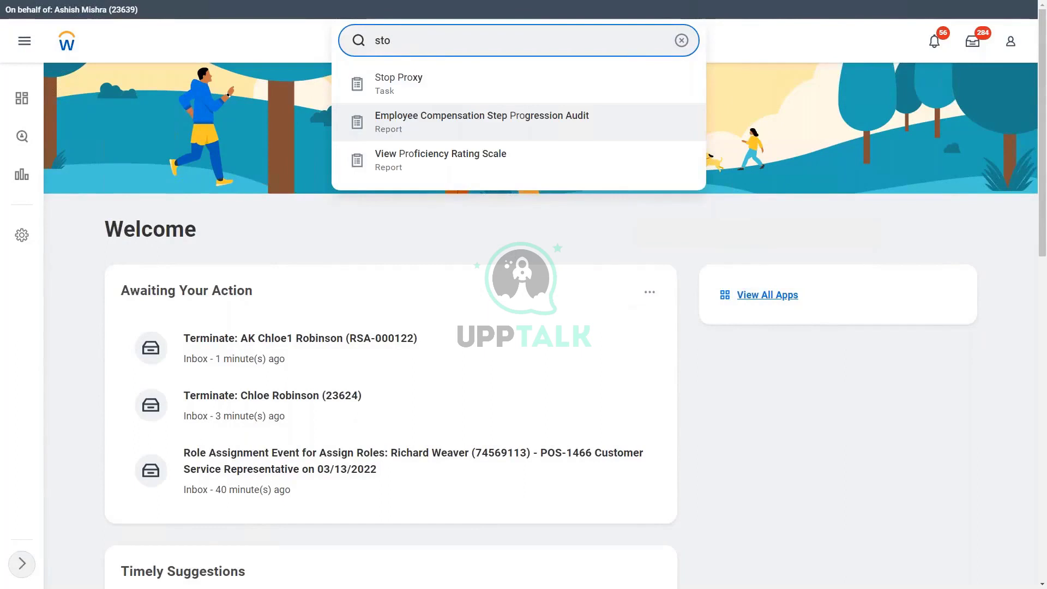
key("BackSpace")
type("art proxy")
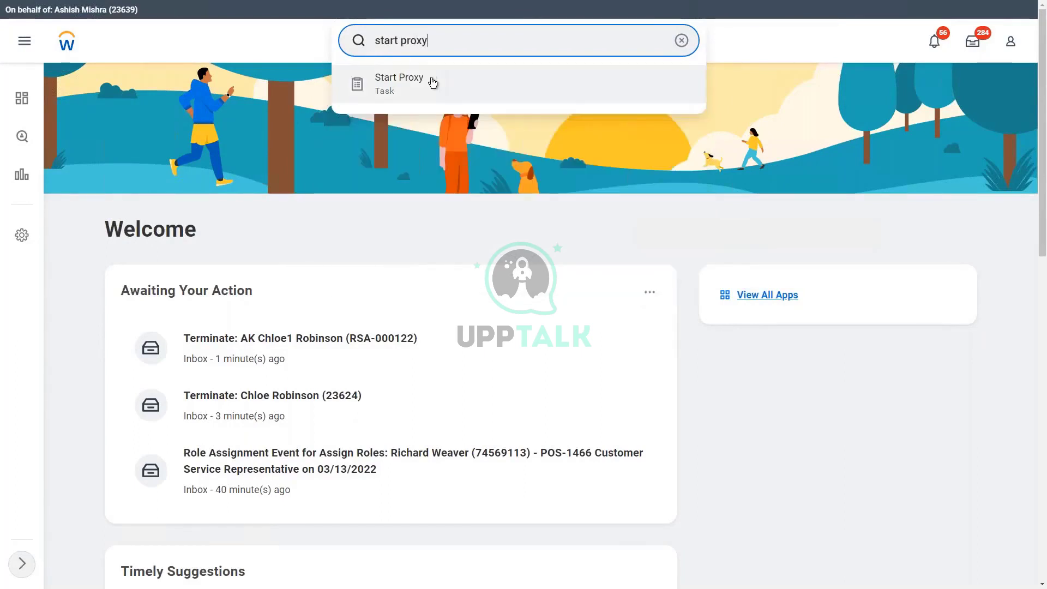
Proxy as the worker entered by user ID and wait for the home page reload
left_click(432, 82)
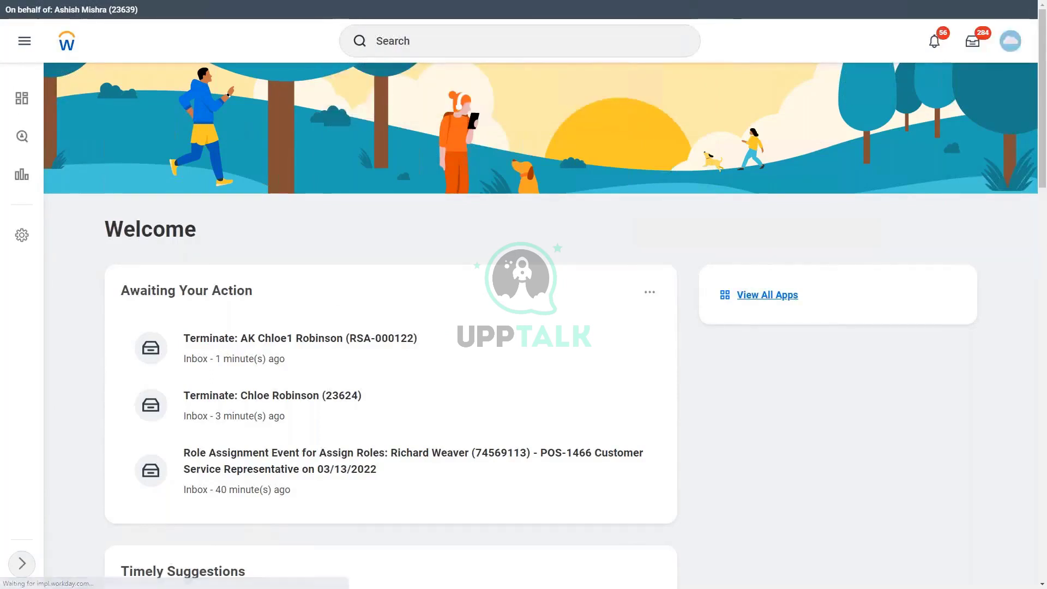
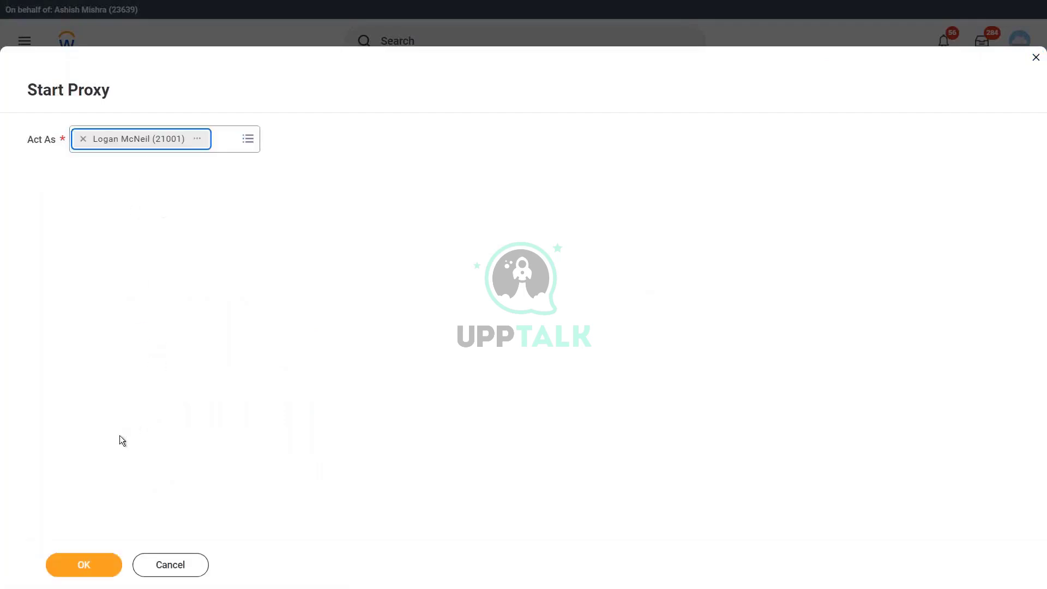
left_click(79, 565)
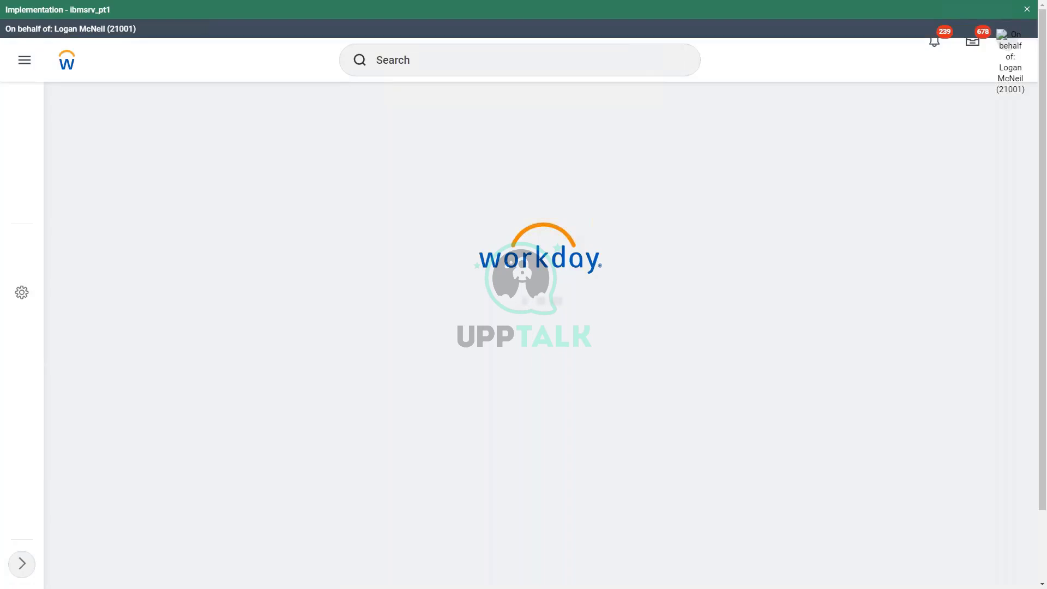
left_click(419, 60)
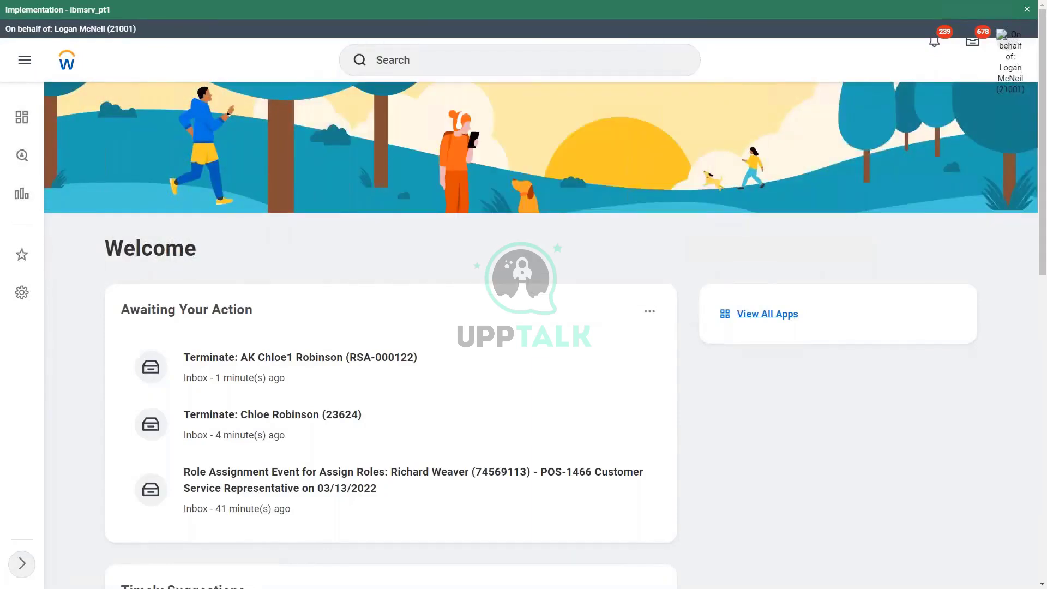
Open the Functional Areas report via a 'func areas' search
left_click(417, 61)
type("dom")
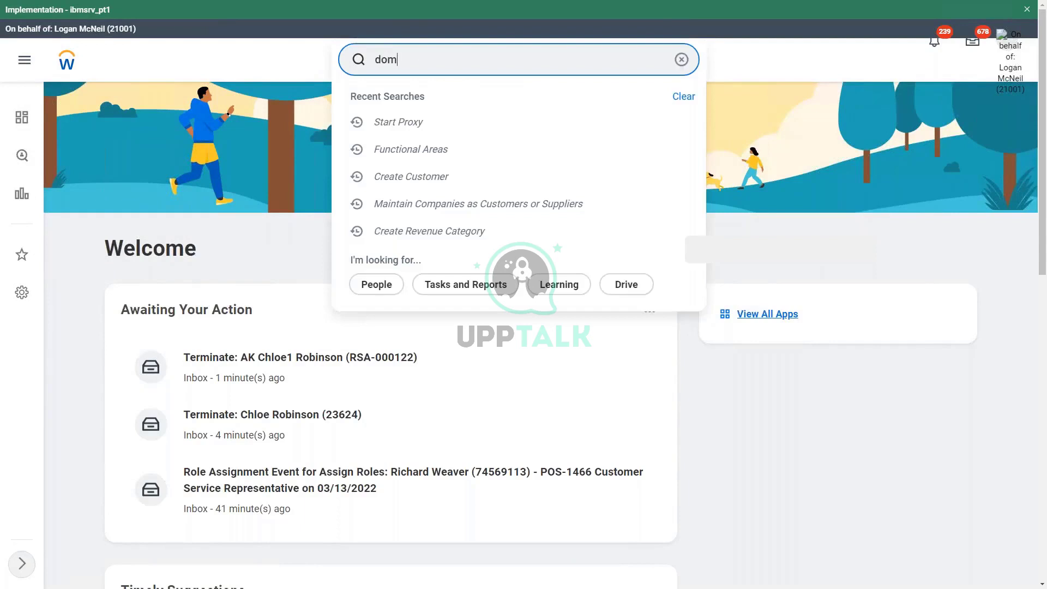
key("BackSpace")
key("BackSpace")
key("BackSpace")
type("func areas")
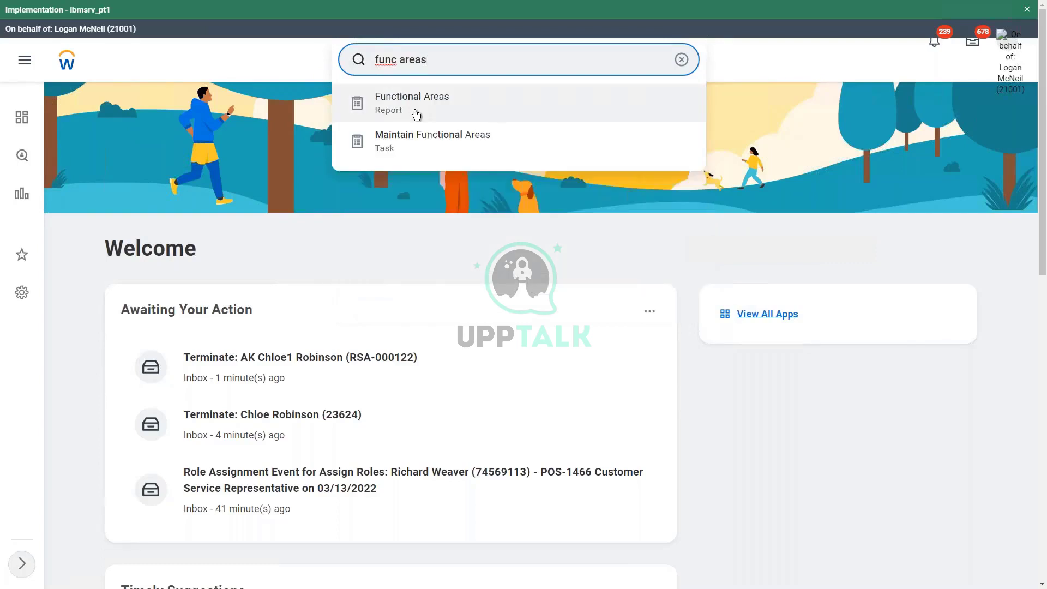
left_click(417, 112)
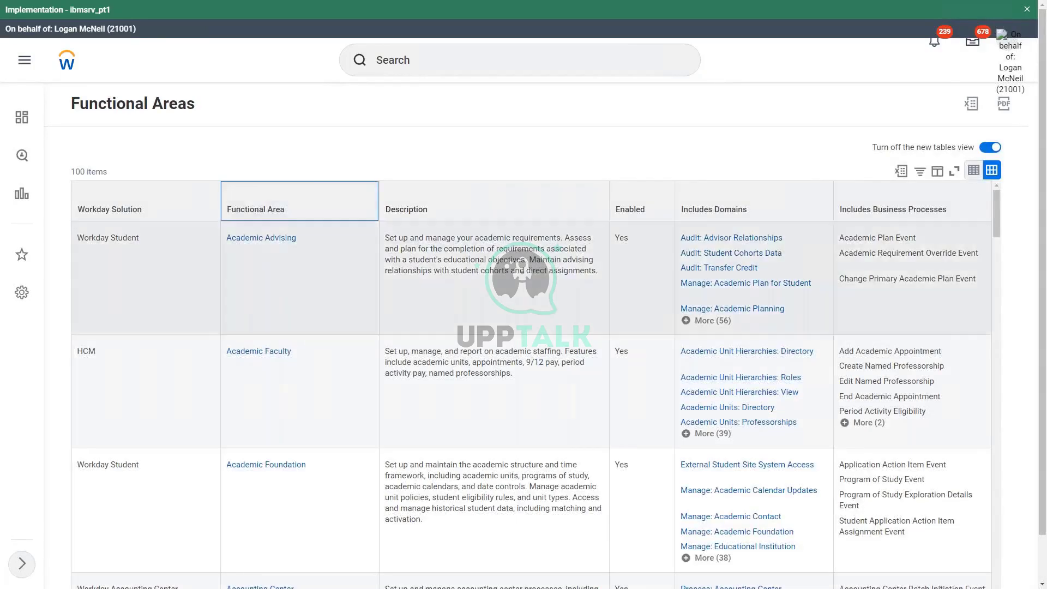
Filter Functional Area to Organizations and Roles and expand all 104 included domains
left_click(291, 384)
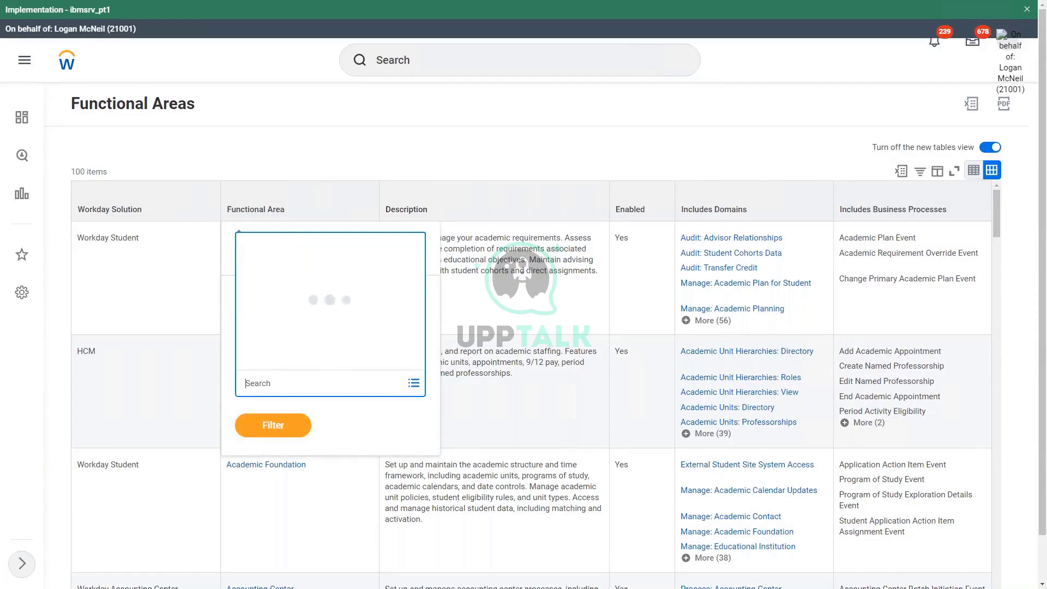
type("org and ")
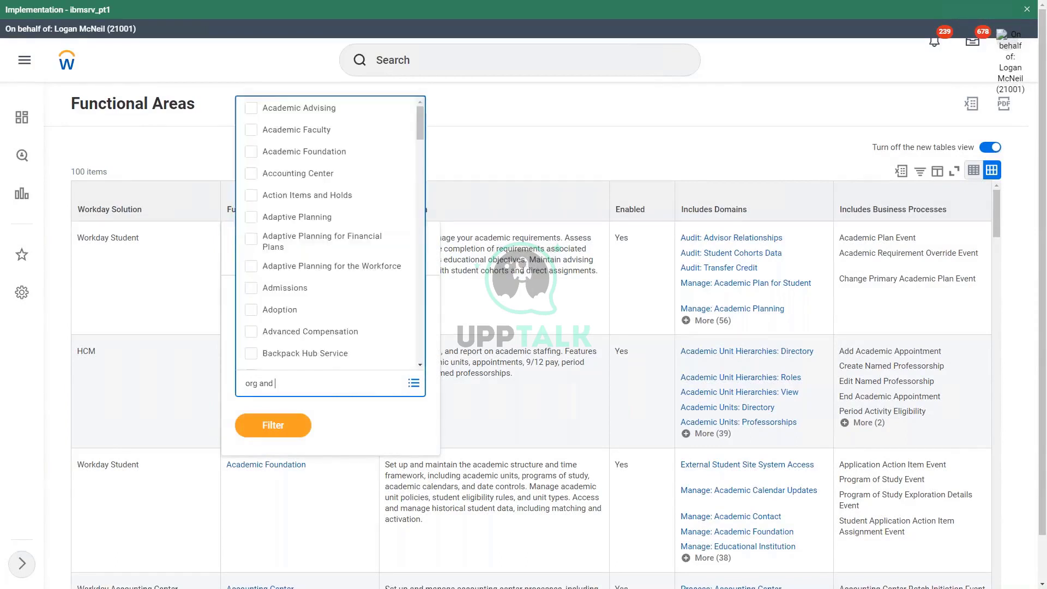
type("roles")
key("Return")
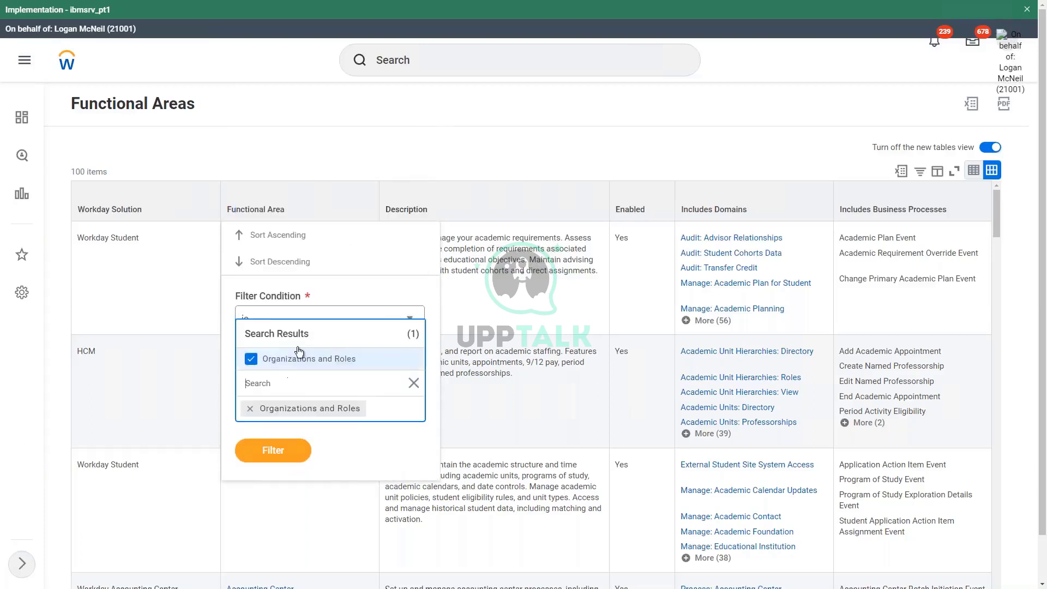
left_click(288, 450)
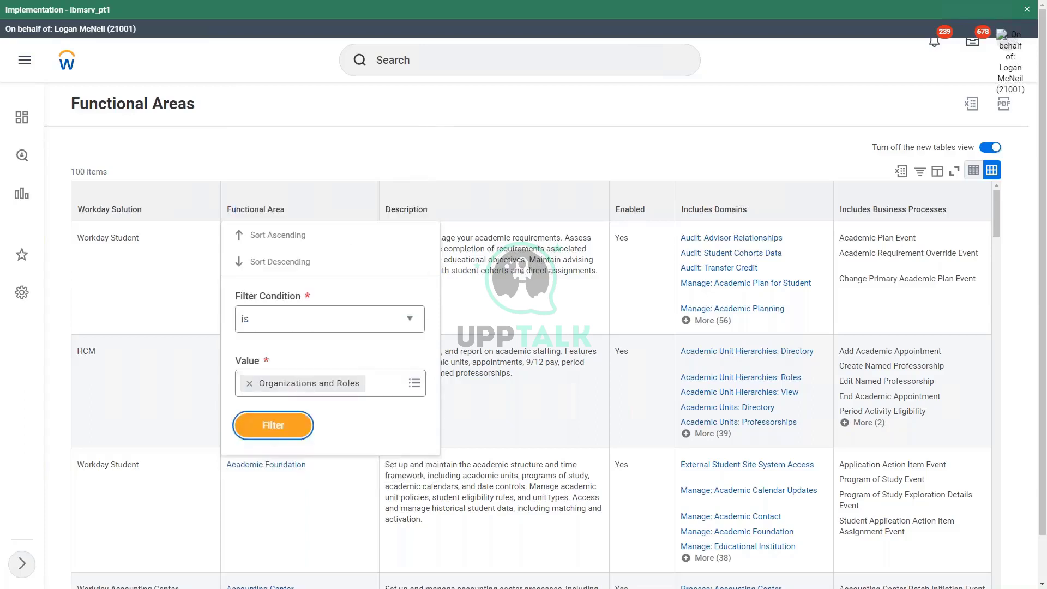
left_click(278, 430)
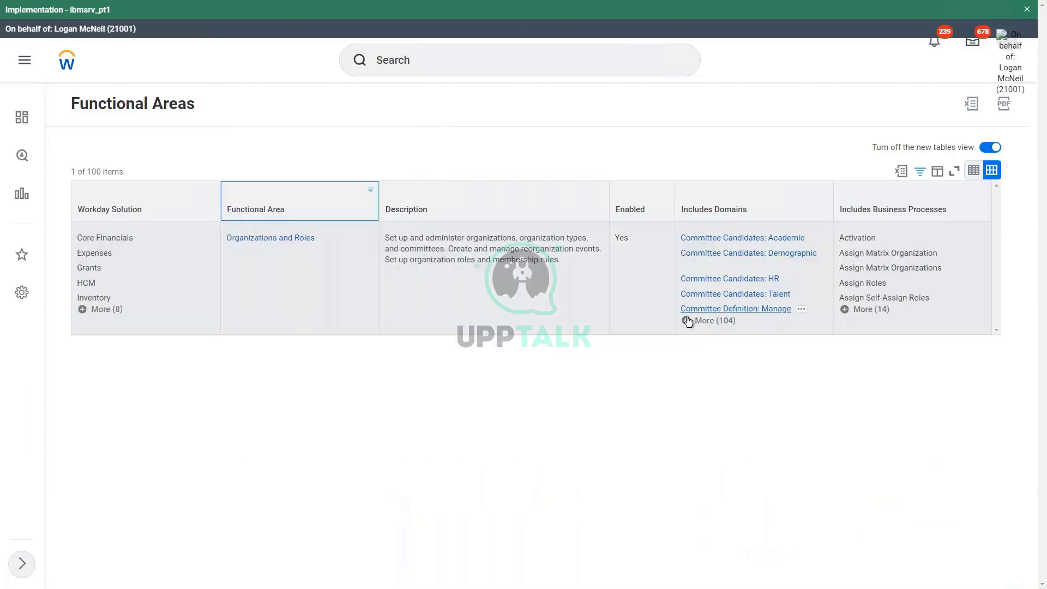
left_click(688, 321)
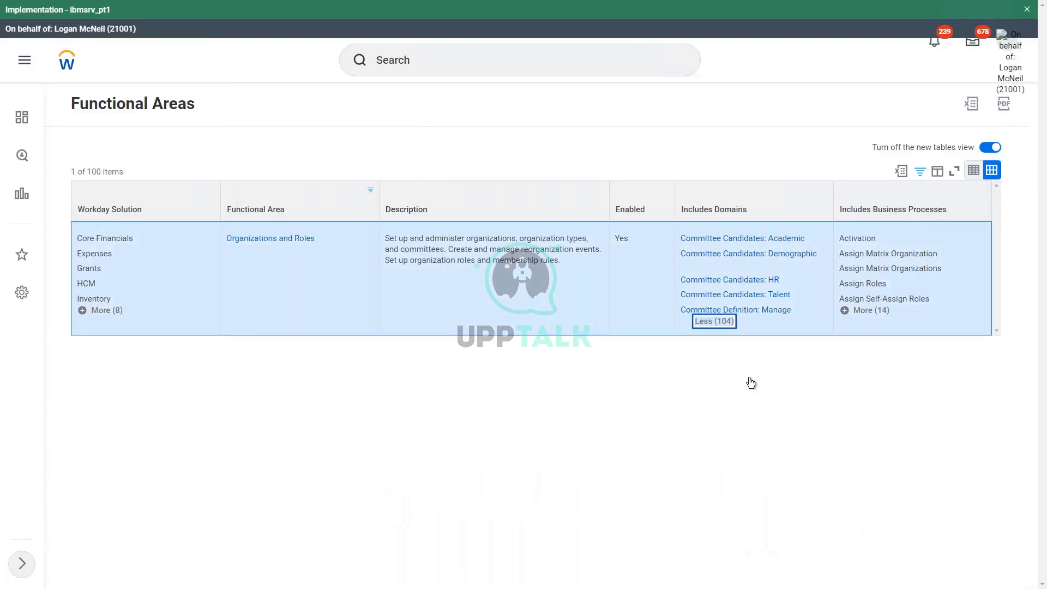
scroll(780, 376, "down", 5)
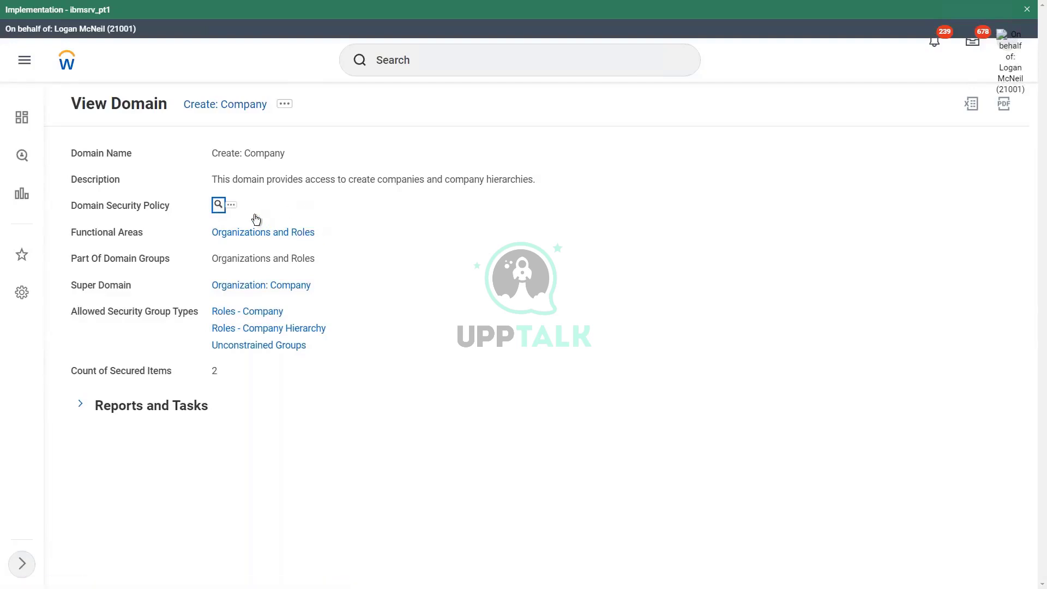
Open the Create: Company policy; compare auditor View-only with administrator View/Modify permissions
left_click(217, 207)
scroll(410, 281, "down", 2)
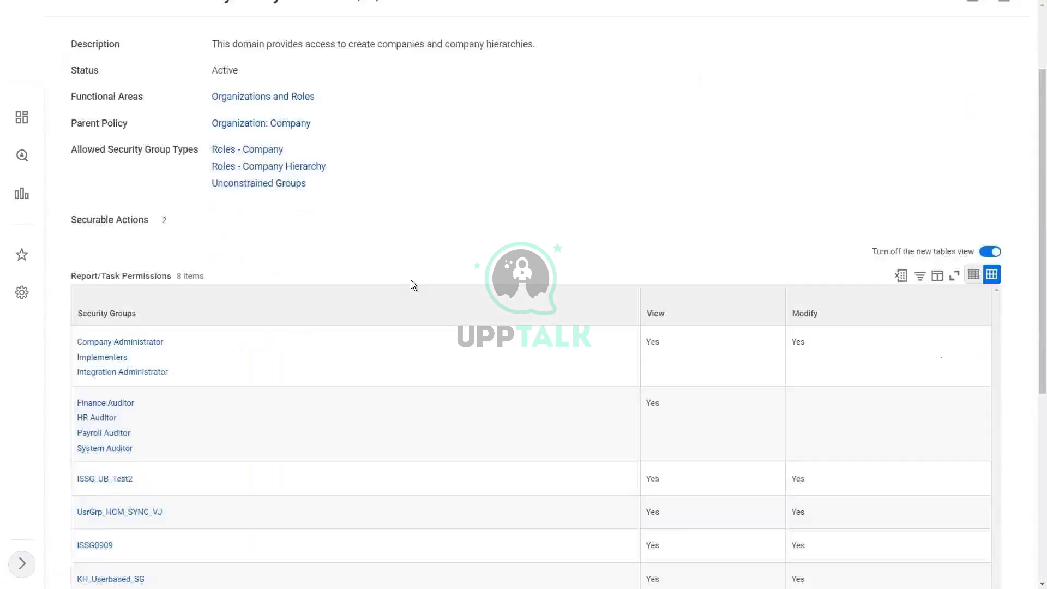
scroll(411, 280, "down", 1)
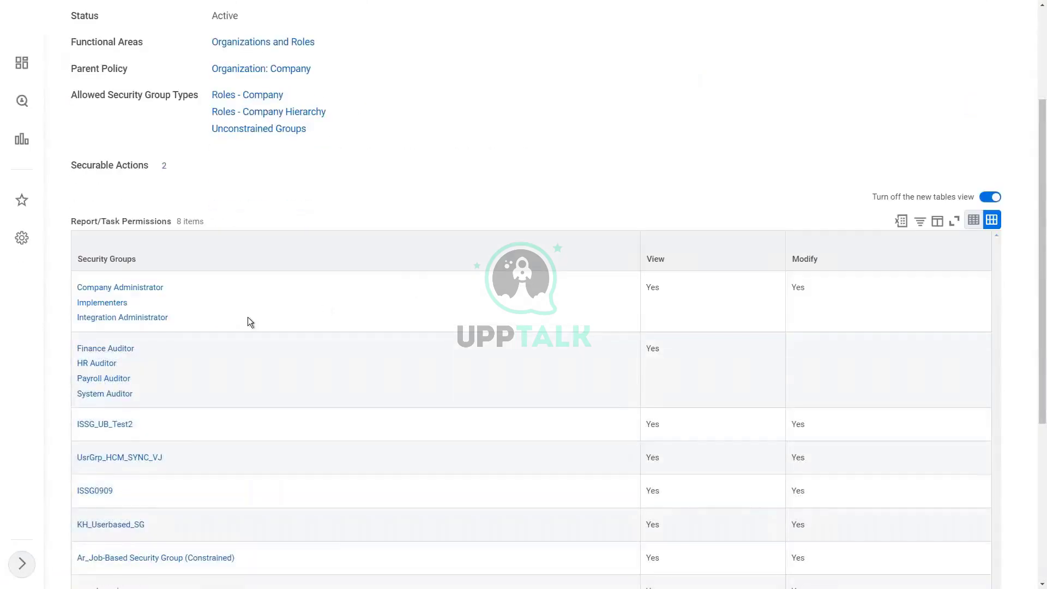
scroll(180, 311, "down", 1)
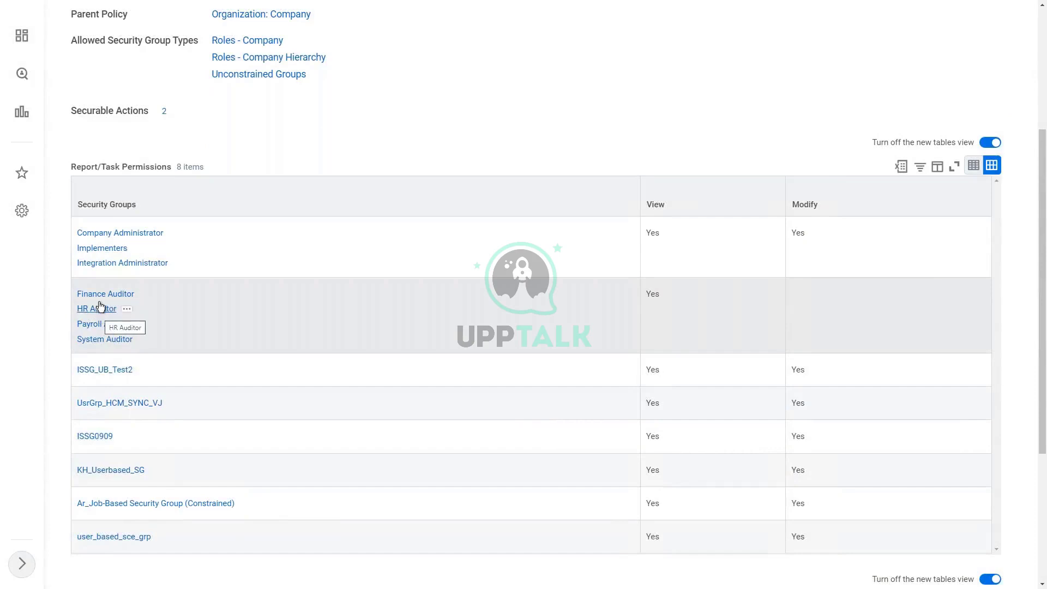
left_click_drag(646, 294, 726, 299)
left_click(725, 297)
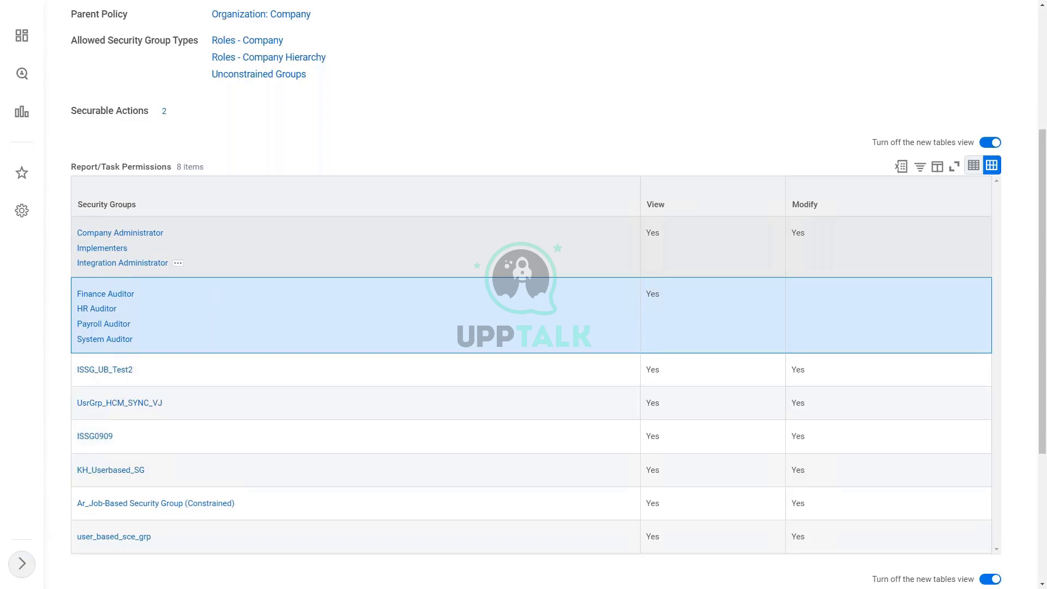
left_click(804, 230)
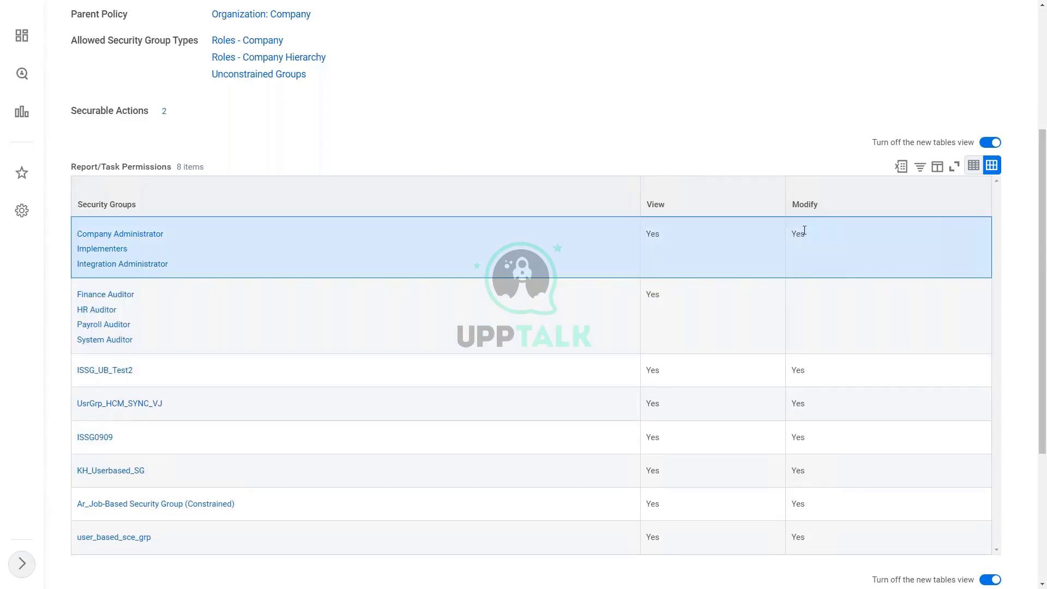
scroll(407, 109, "up", 4)
left_click(424, 59)
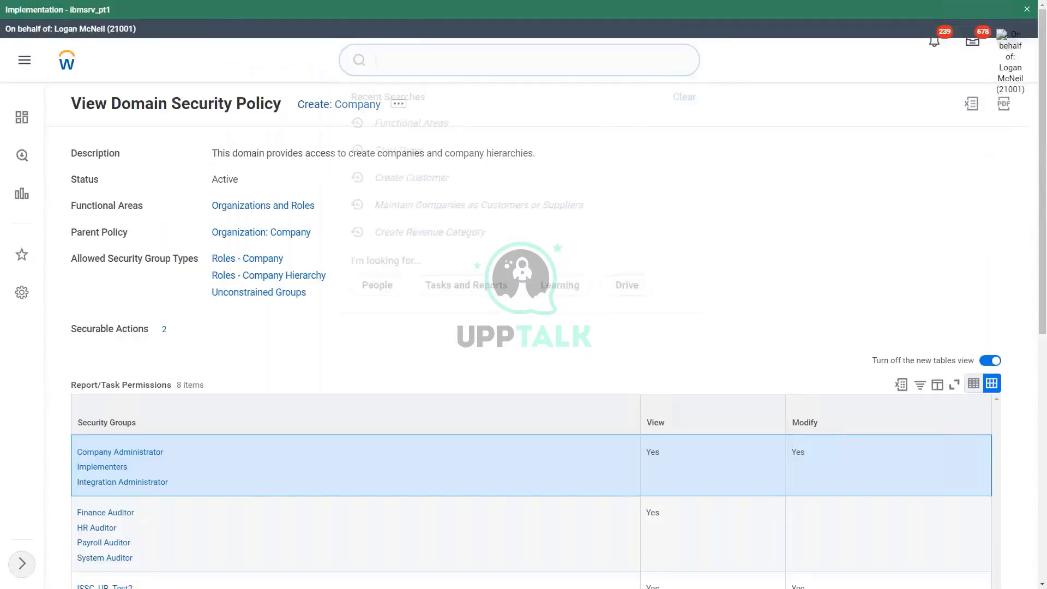
left_click(268, 337)
scroll(269, 342, "down", 3)
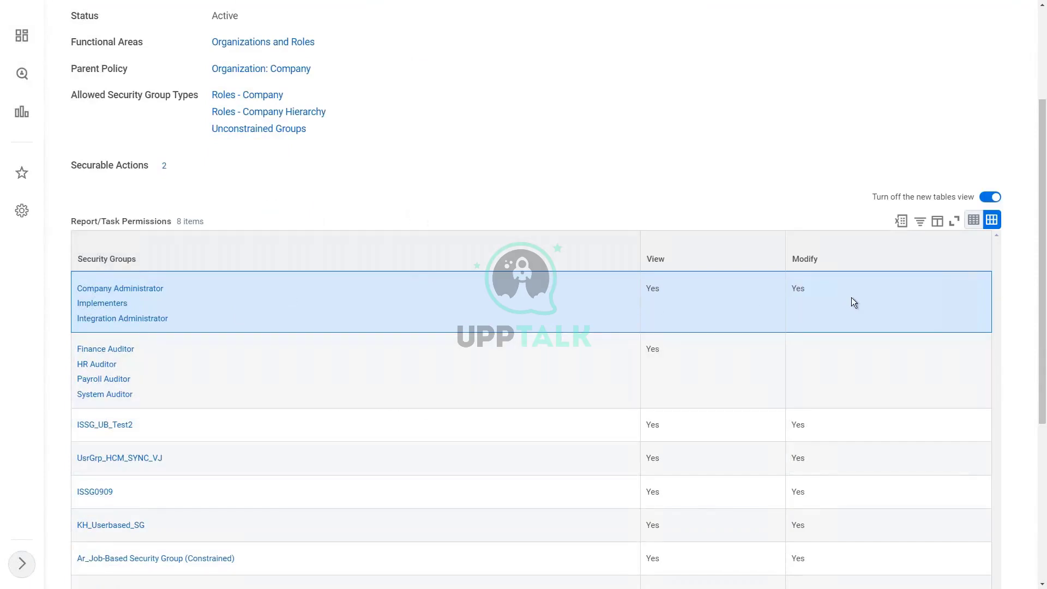
scroll(852, 297, "down", 5)
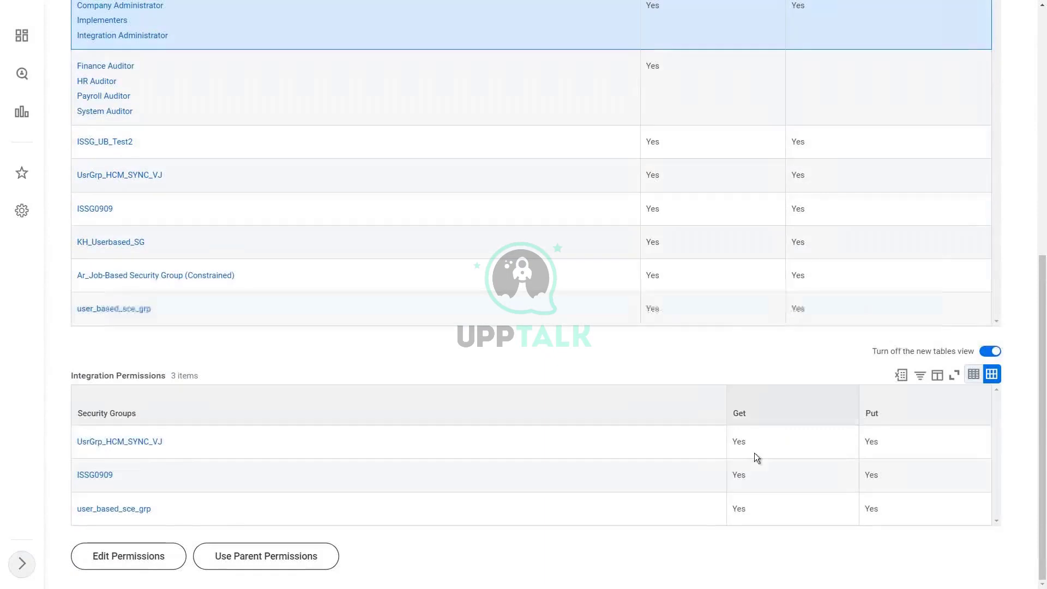
double_click(744, 443)
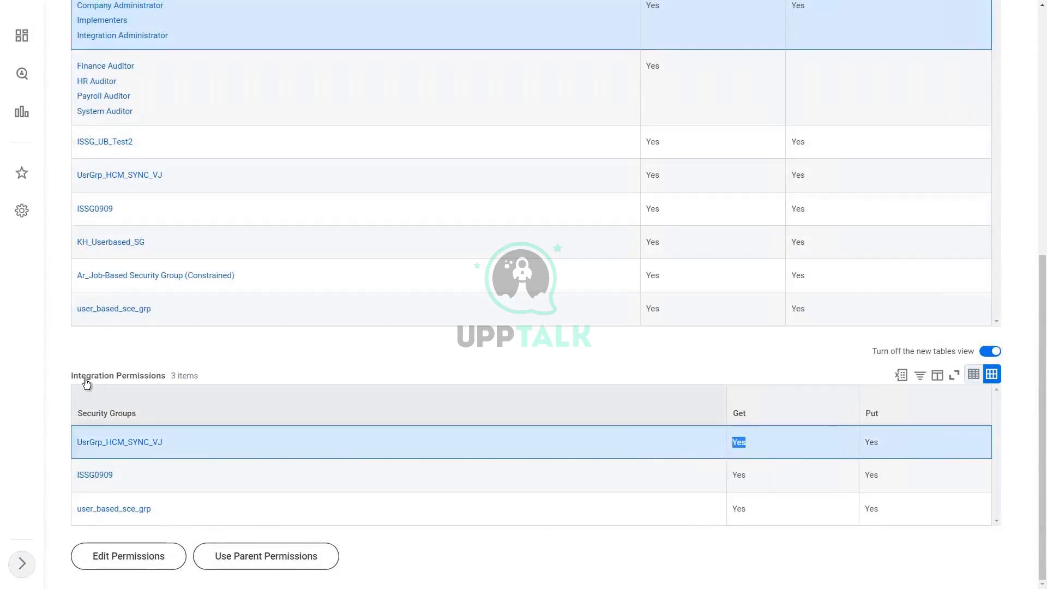
left_click_drag(71, 377, 168, 375)
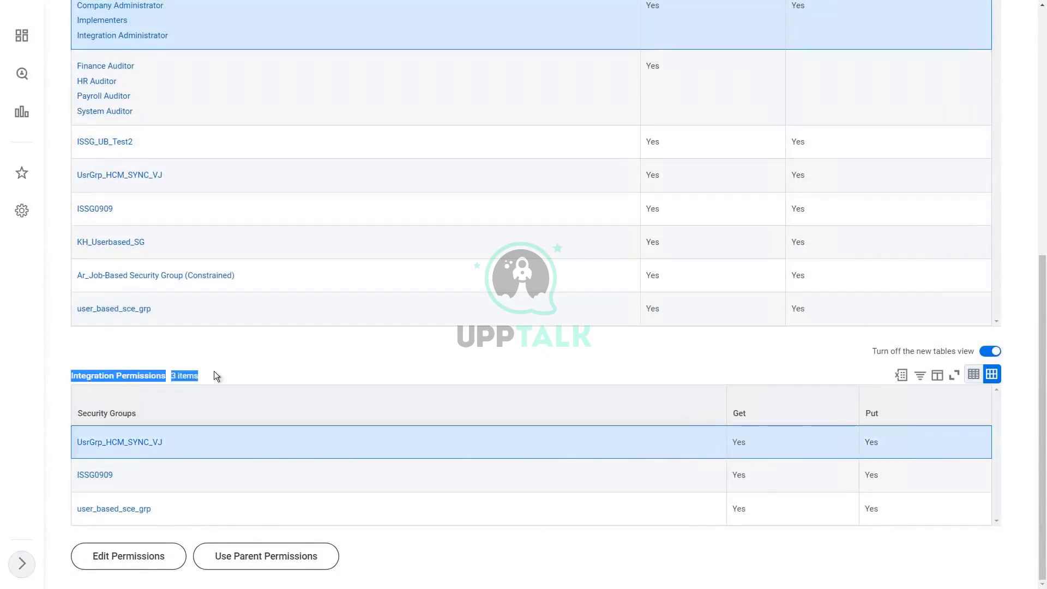
left_click(242, 370)
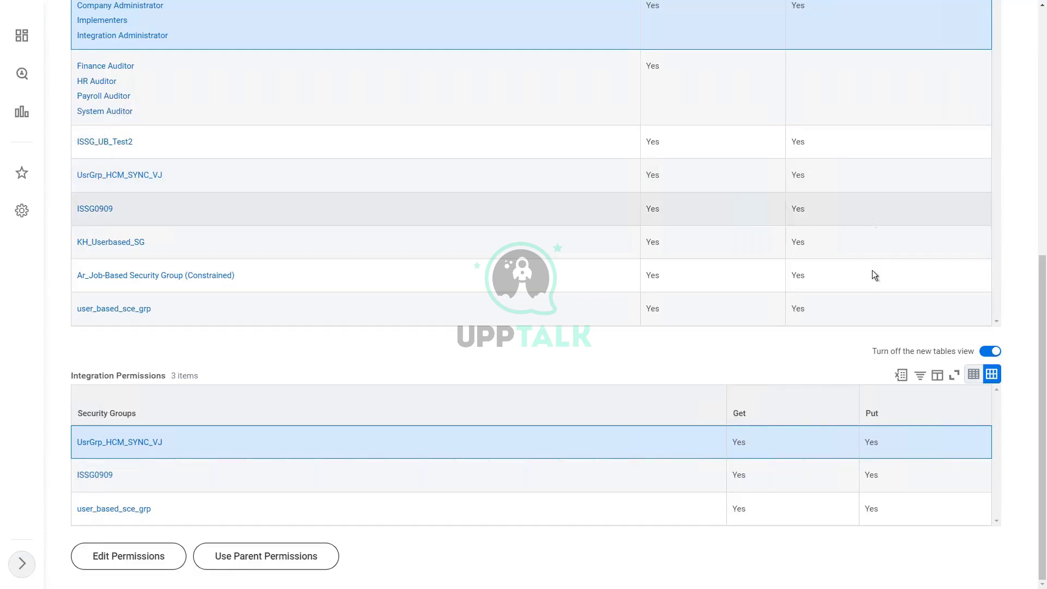
double_click(871, 442)
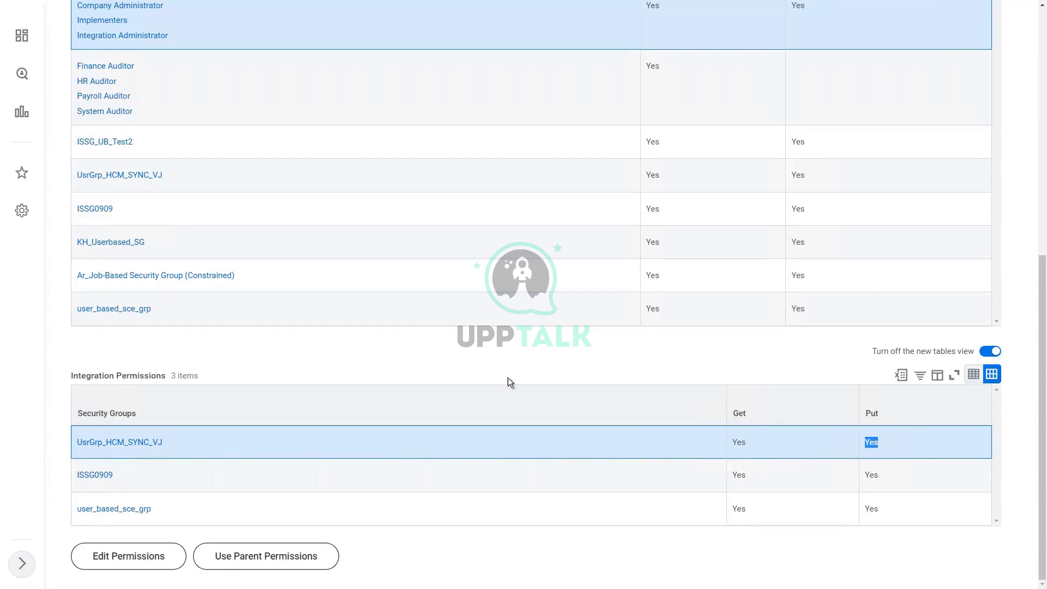
left_click(489, 364)
scroll(593, 351, "up", 4)
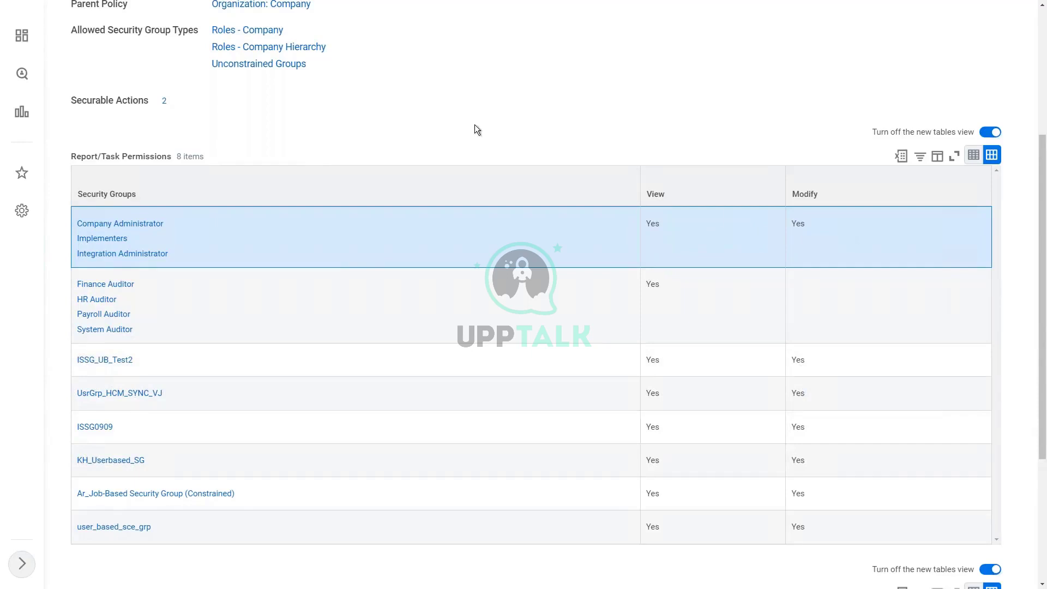
scroll(466, 129, "up", 5)
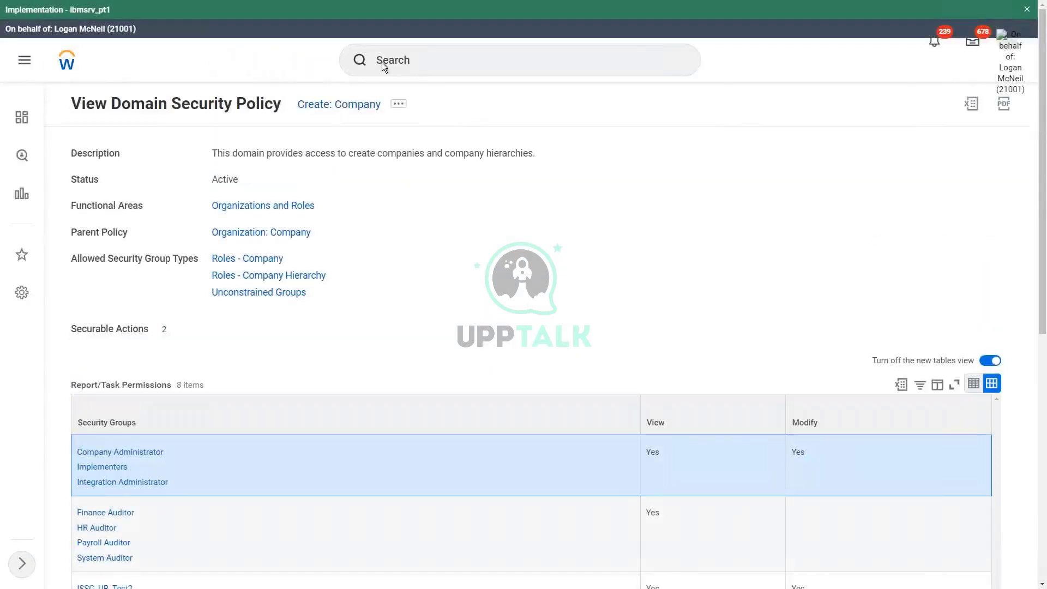
Find the Domain Security Policies for Functional Area report by searching 'domain sec pol for fun area'
left_click(412, 54)
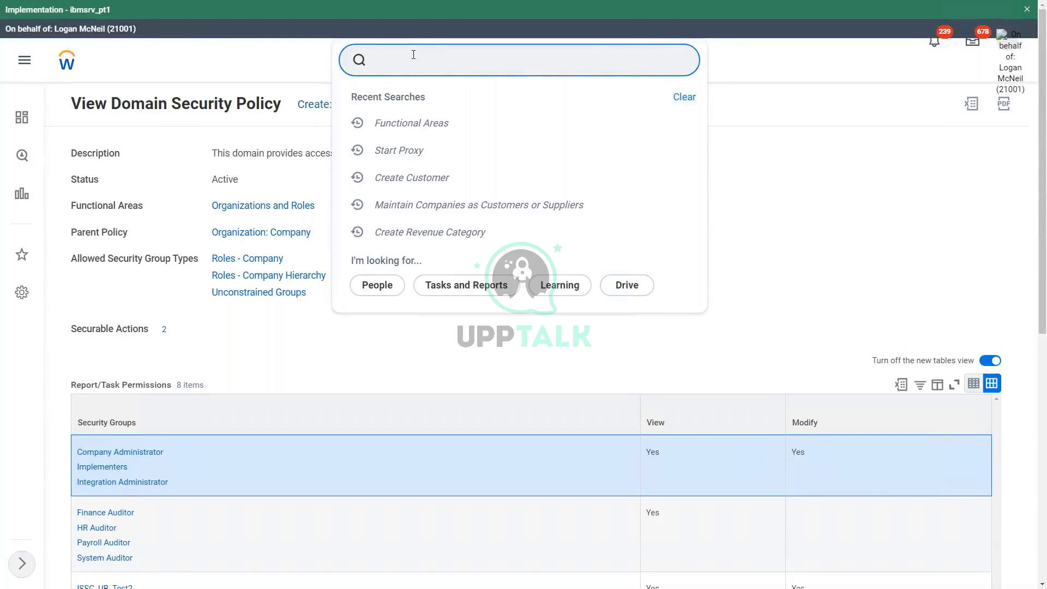
type("domain sec pol for fn")
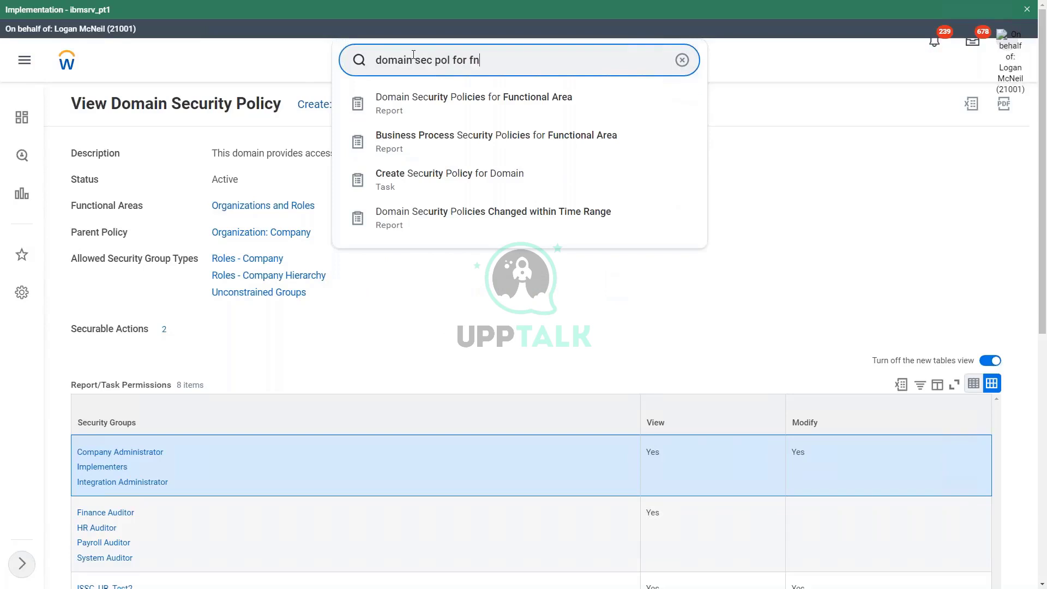
key("BackSpace")
type("un area")
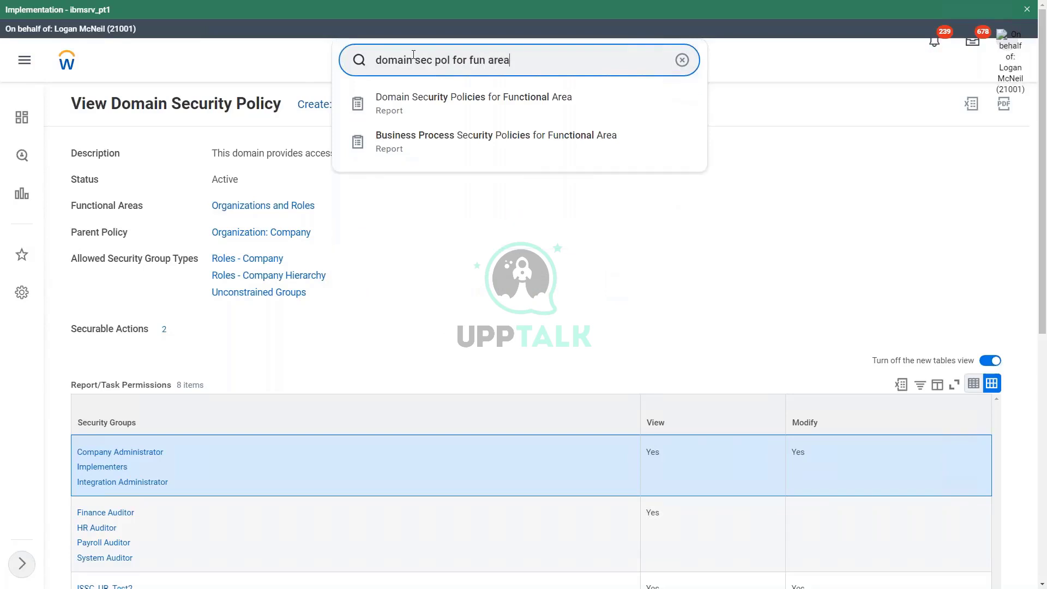
key("Down")
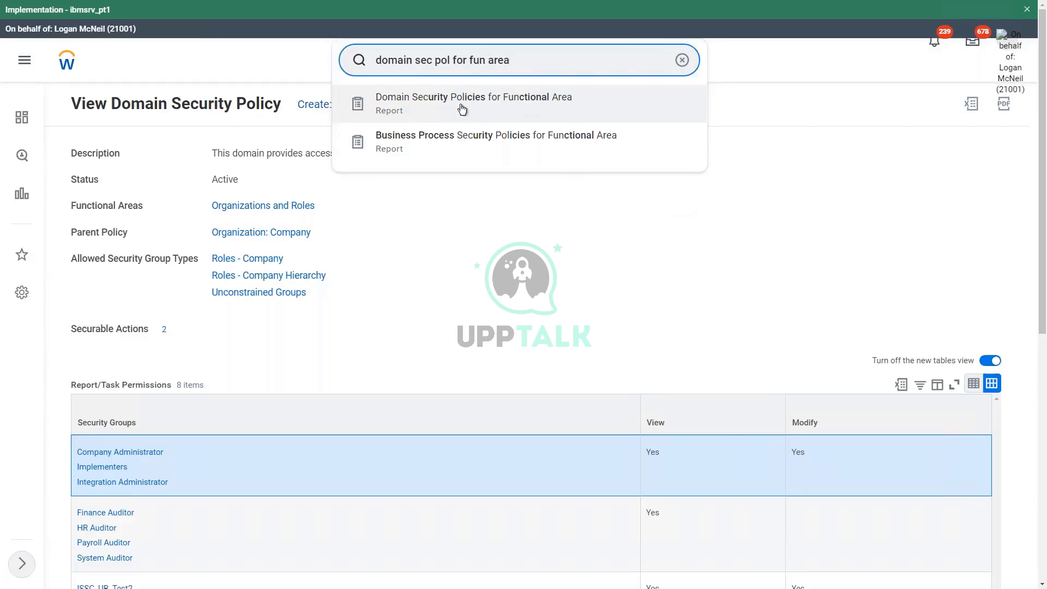
left_click(557, 101)
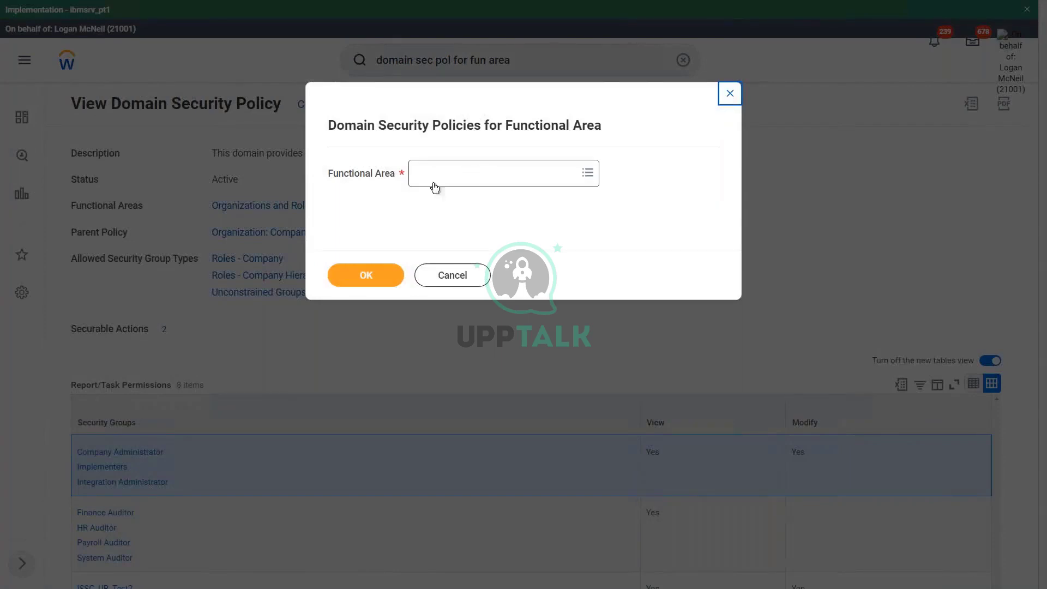
Choose Organizations and Roles as the functional area and run the report
left_click(453, 177)
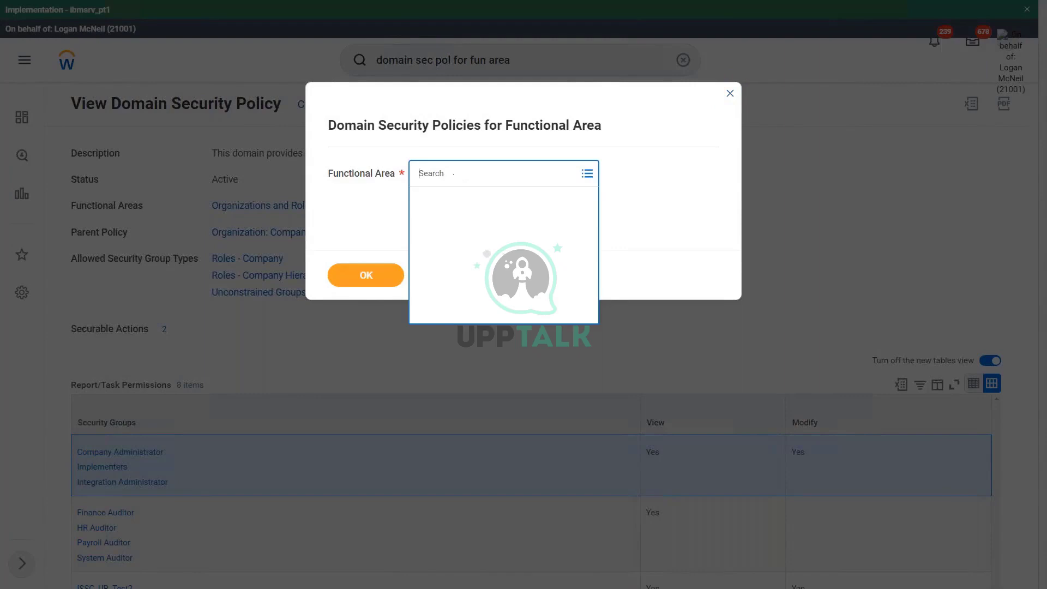
type("org a")
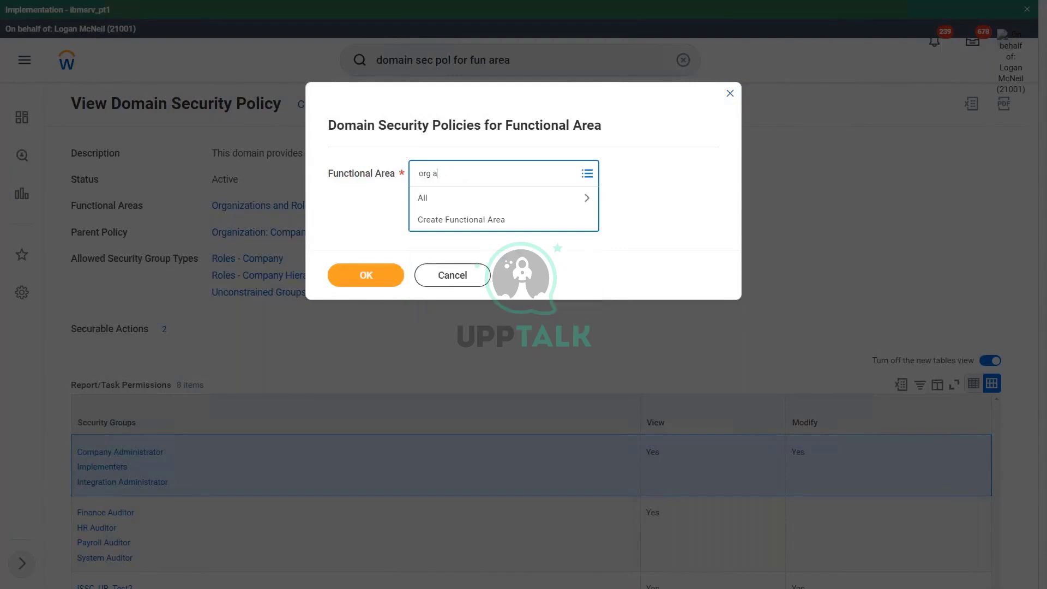
type("nd role")
key("Return")
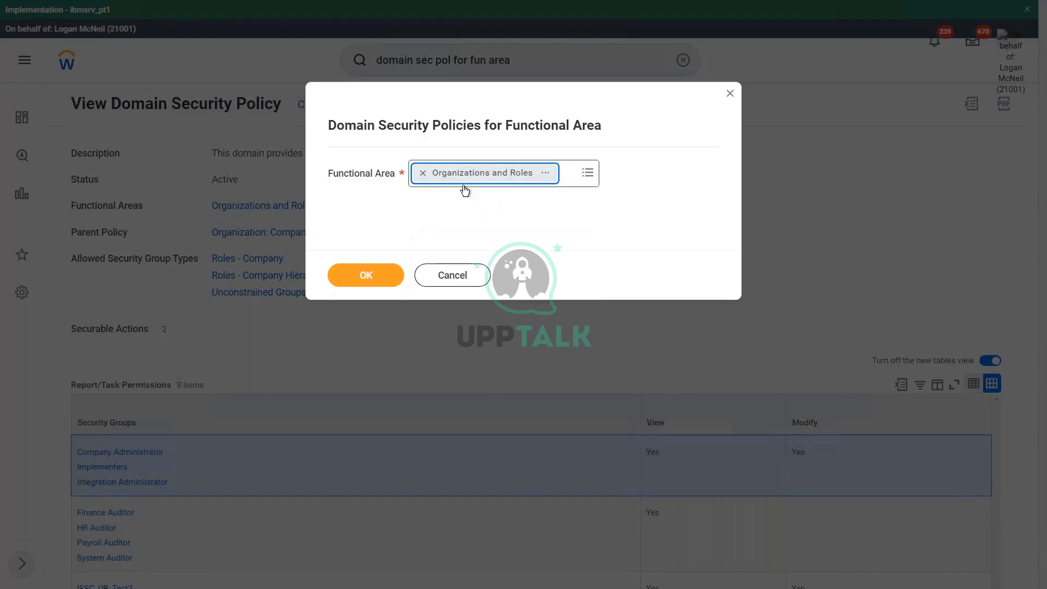
left_click(378, 277)
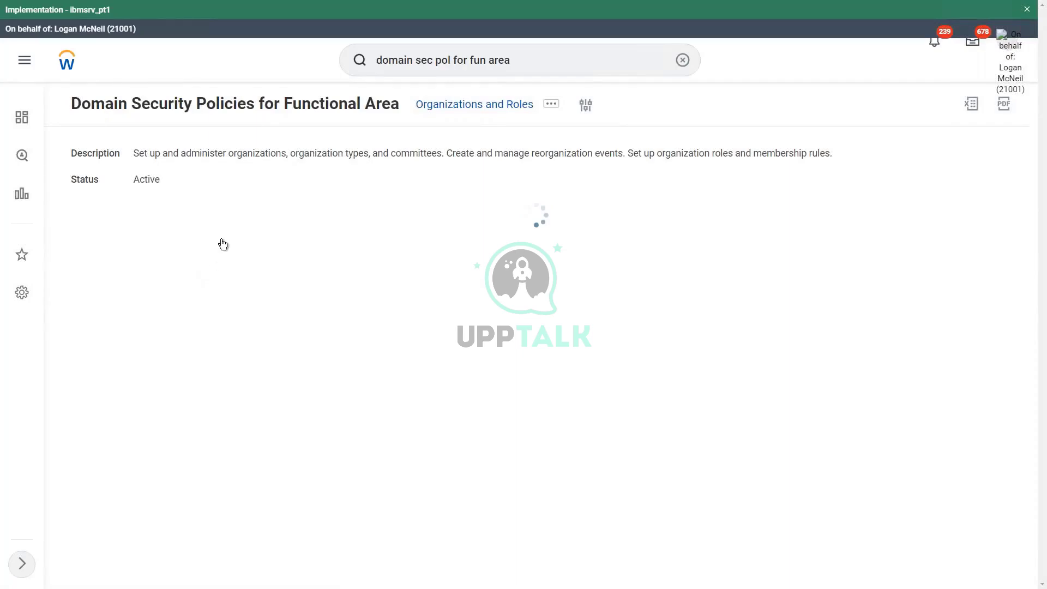
left_click_drag(236, 296, 241, 275)
left_click_drag(1042, 330, 1043, 448)
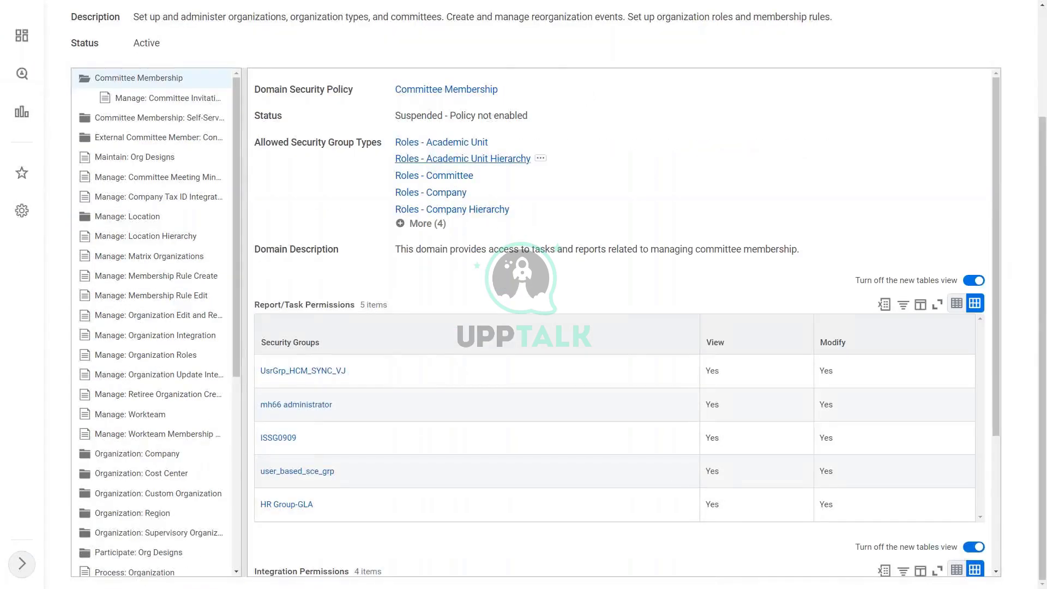
scroll(471, 160, "up", 1)
scroll(524, 295, "up", 1)
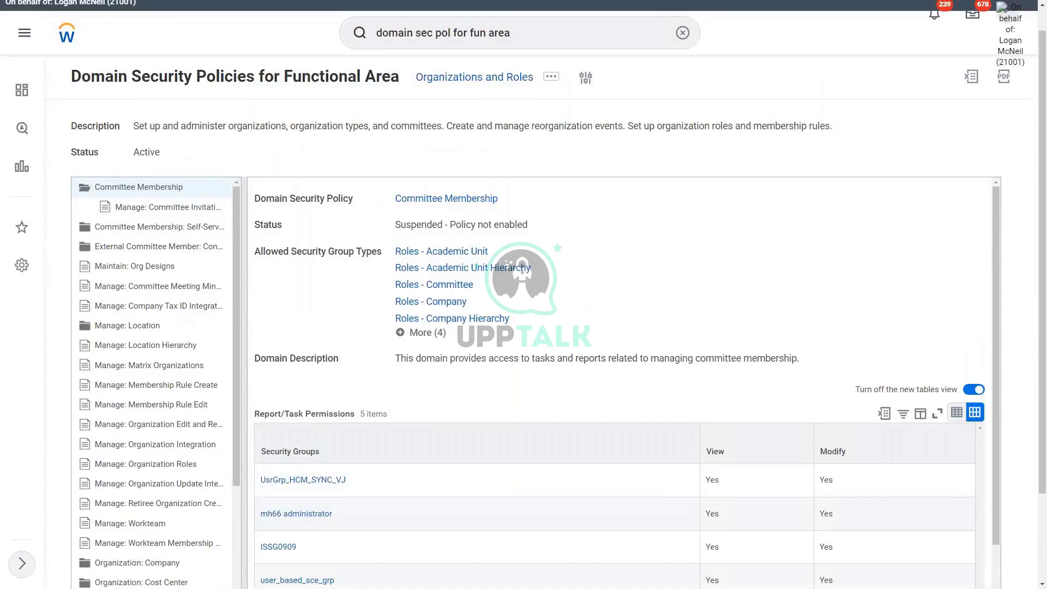
scroll(390, 168, "up", 1)
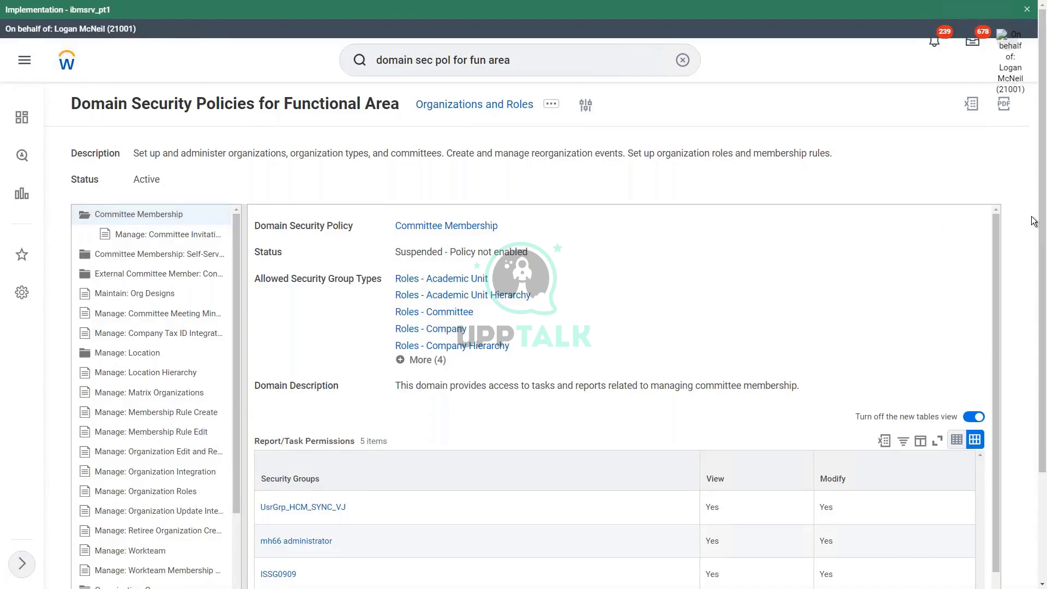
scroll(1042, 256, "down", 3)
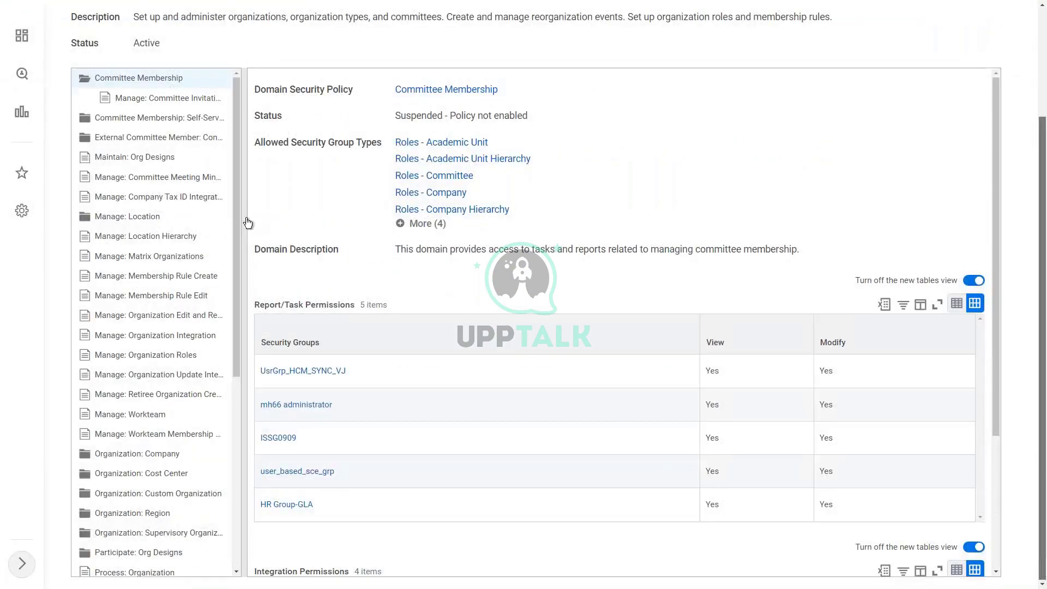
scroll(168, 212, "down", 3)
scroll(168, 213, "down", 3)
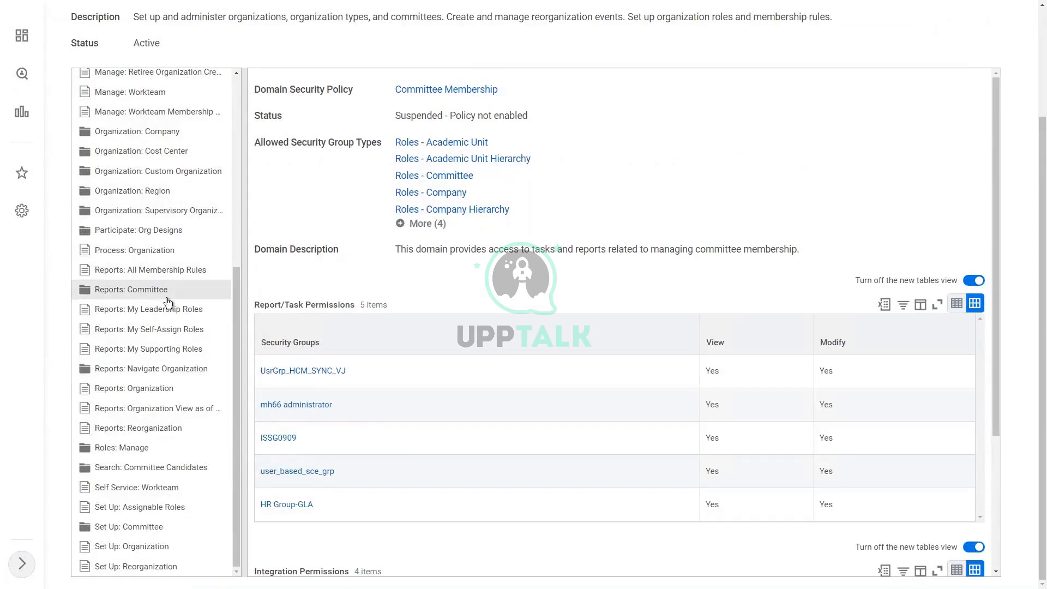
scroll(168, 302, "up", 6)
scroll(167, 303, "down", 6)
scroll(168, 299, "up", 6)
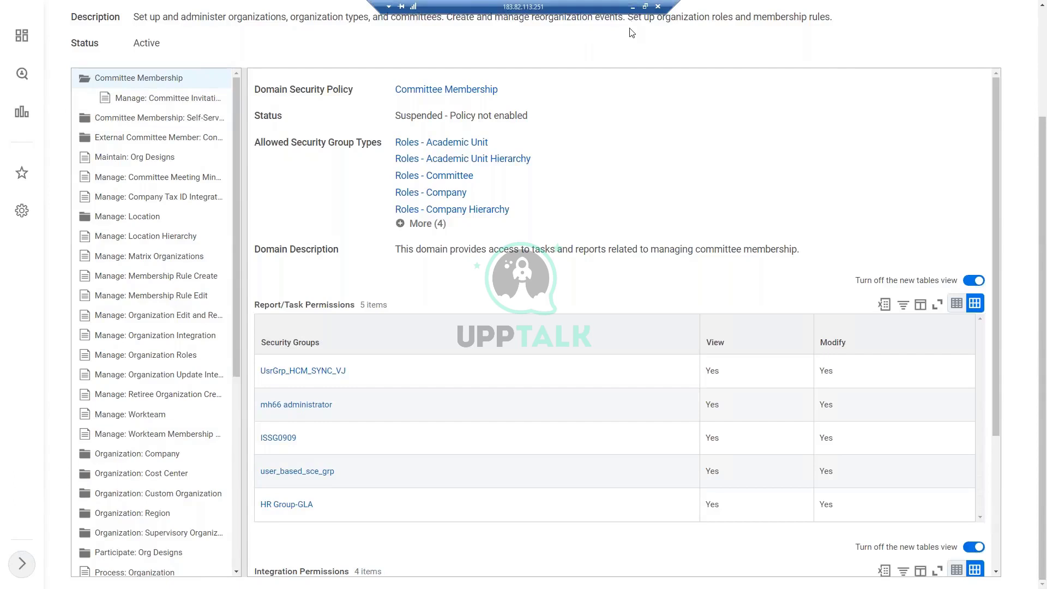
left_click(630, 28)
mouse_move(88, 71)
left_mouse_down()
mouse_move(72, 67)
mouse_move(65, 87)
mouse_move(96, 86)
mouse_move(90, 71)
mouse_move(88, 104)
mouse_move(119, 108)
mouse_move(120, 94)
left_mouse_up()
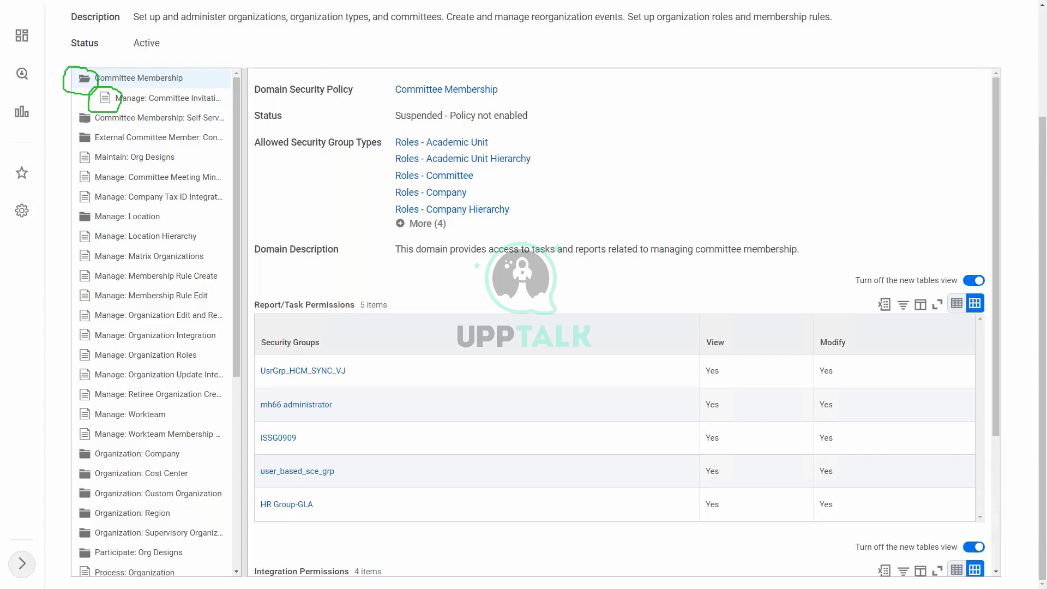
Browse several policies, expand Organization: Company, and display the Create: Company policy
left_click(86, 118)
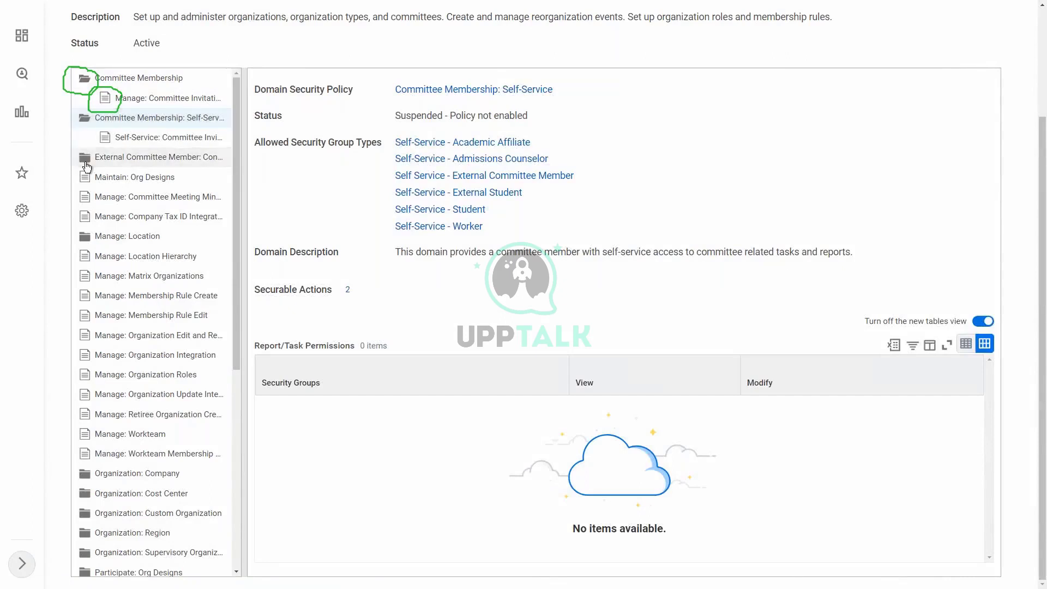
left_click(85, 161)
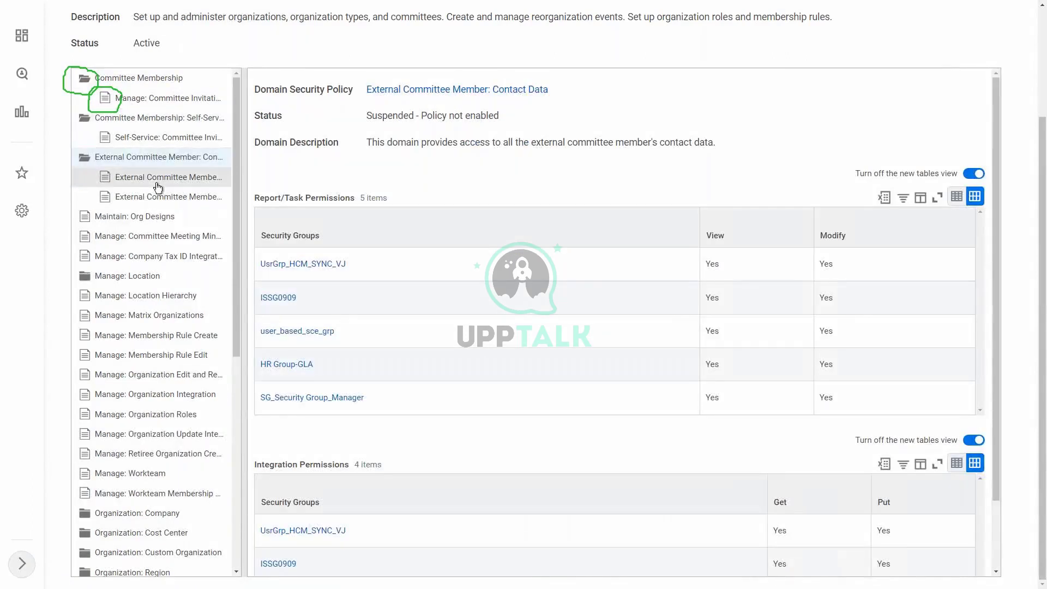
left_click(86, 277)
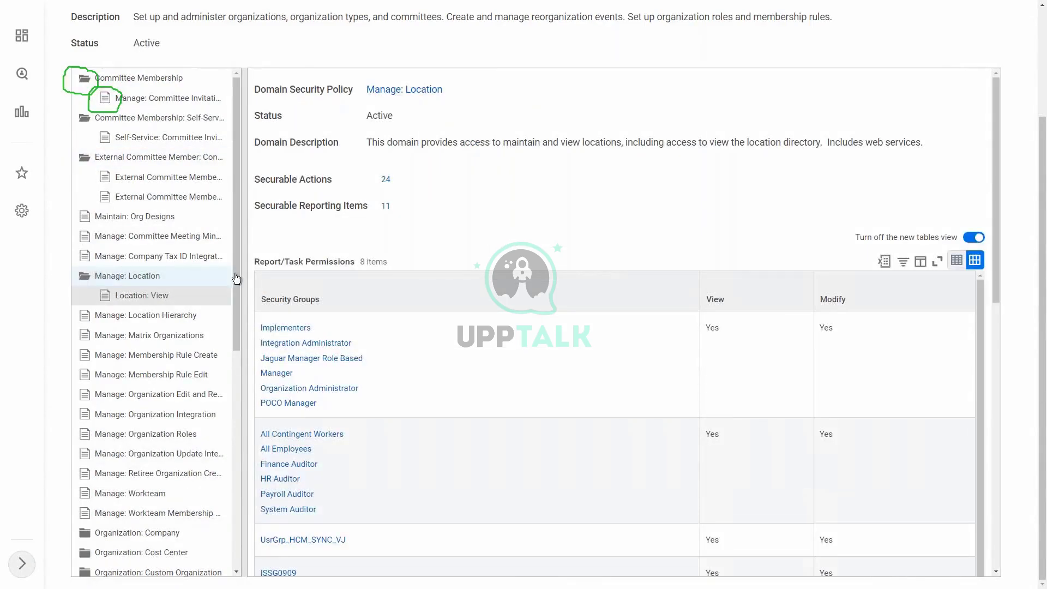
scroll(231, 325, "down", 5)
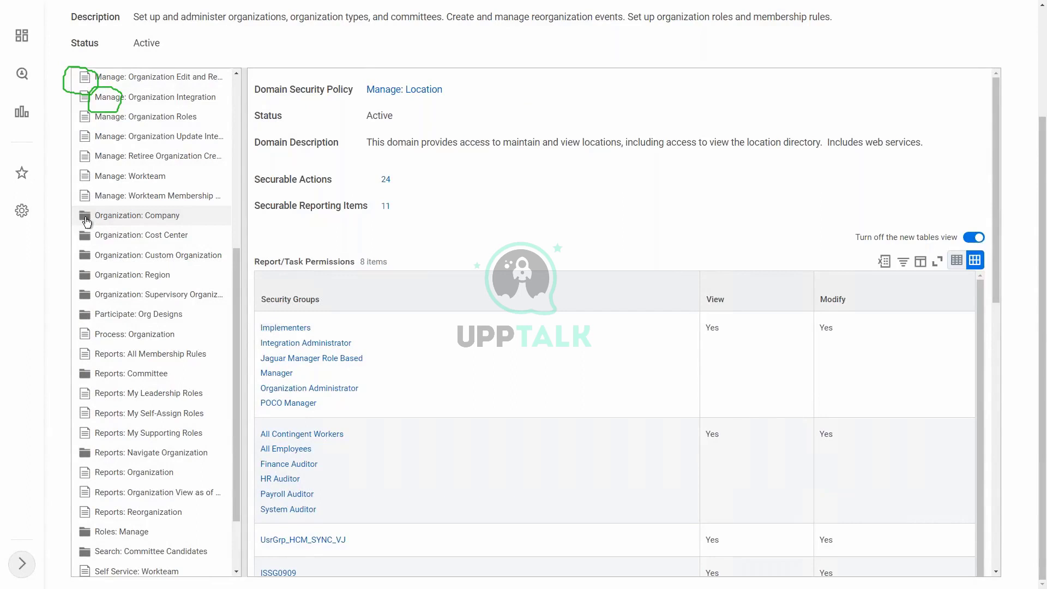
left_click(86, 221)
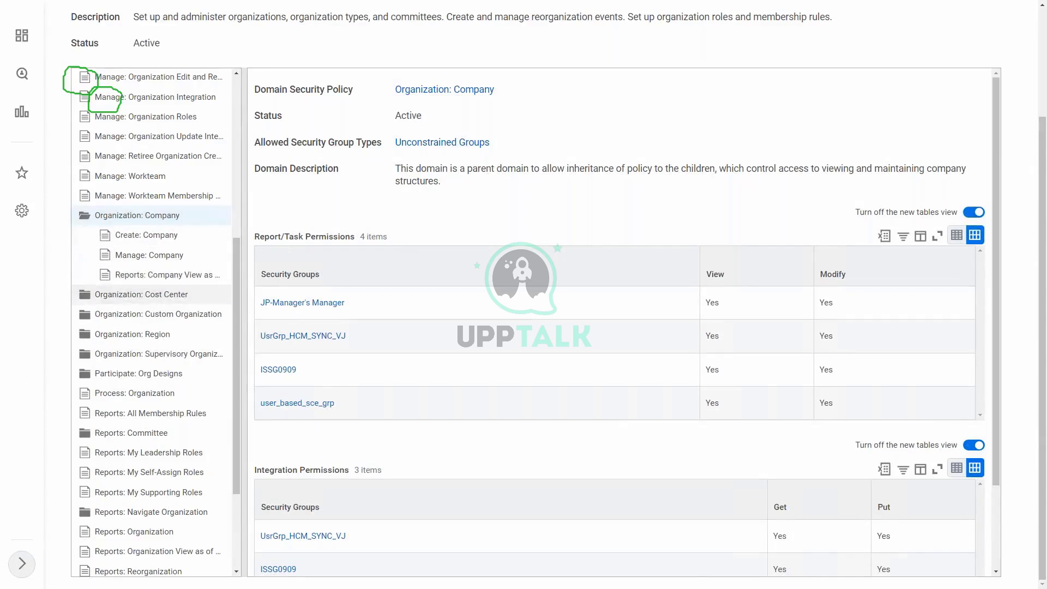
left_click(141, 294)
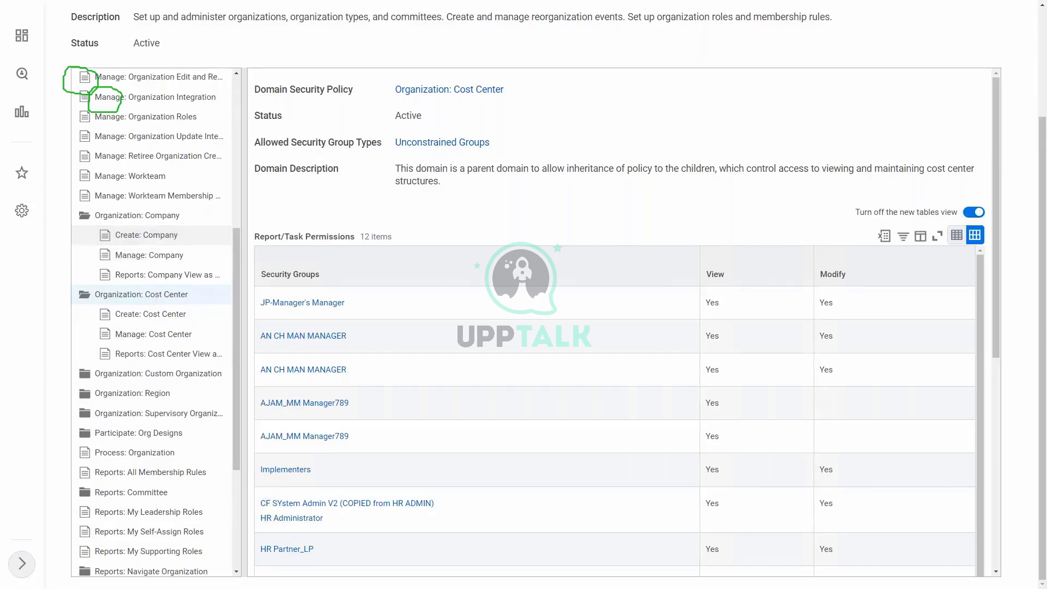
left_click(146, 236)
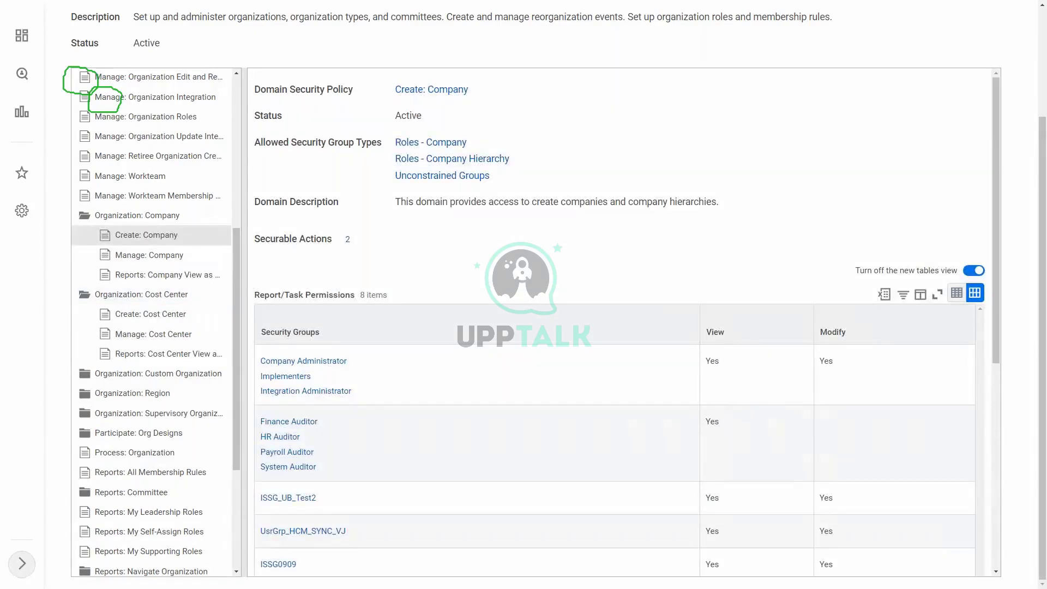
scroll(732, 244, "down", 3)
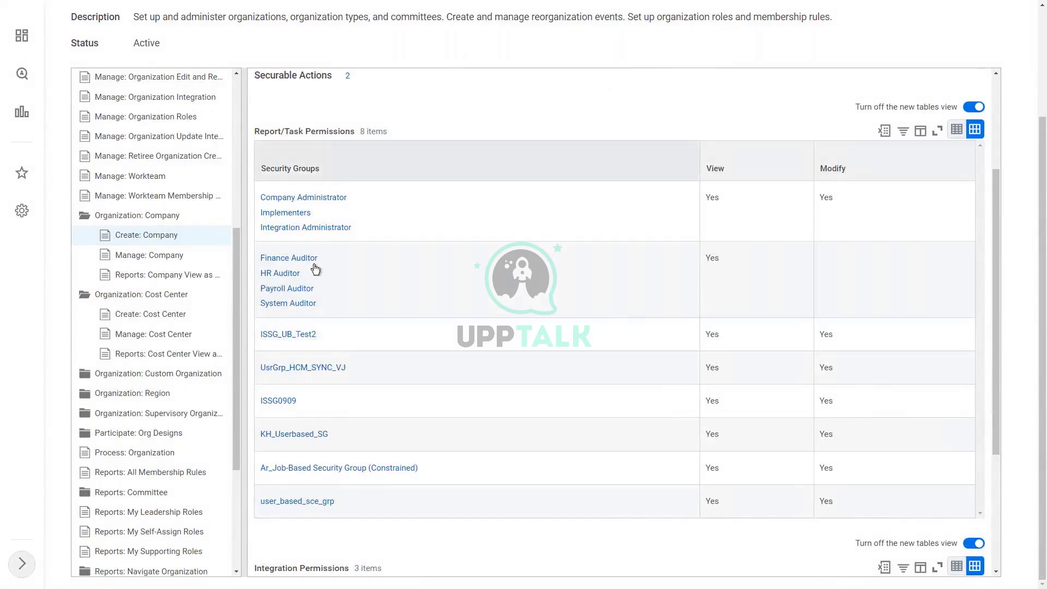
mouse_move(374, 204)
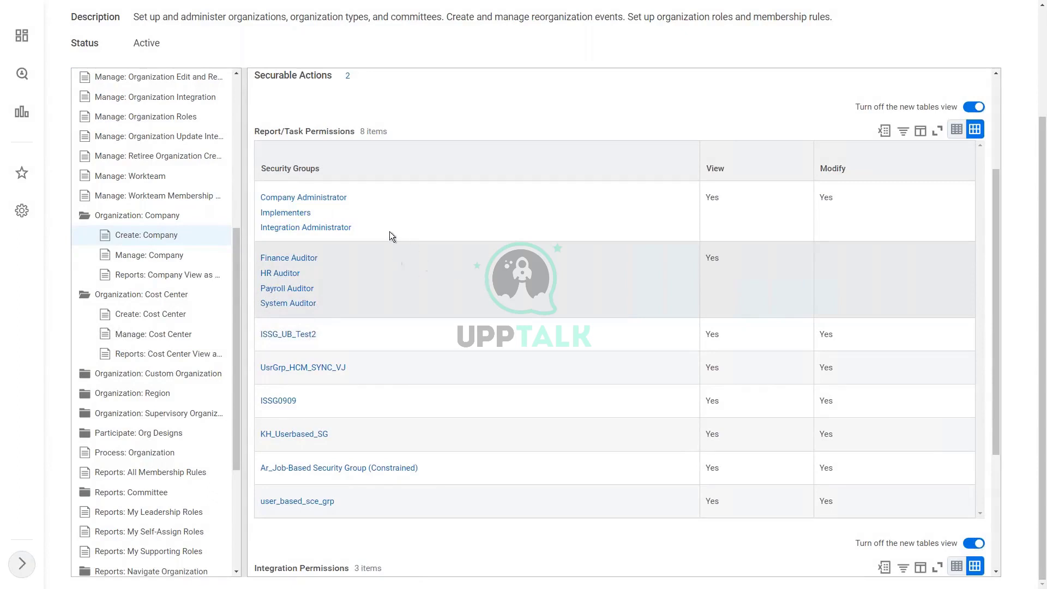
mouse_move(301, 272)
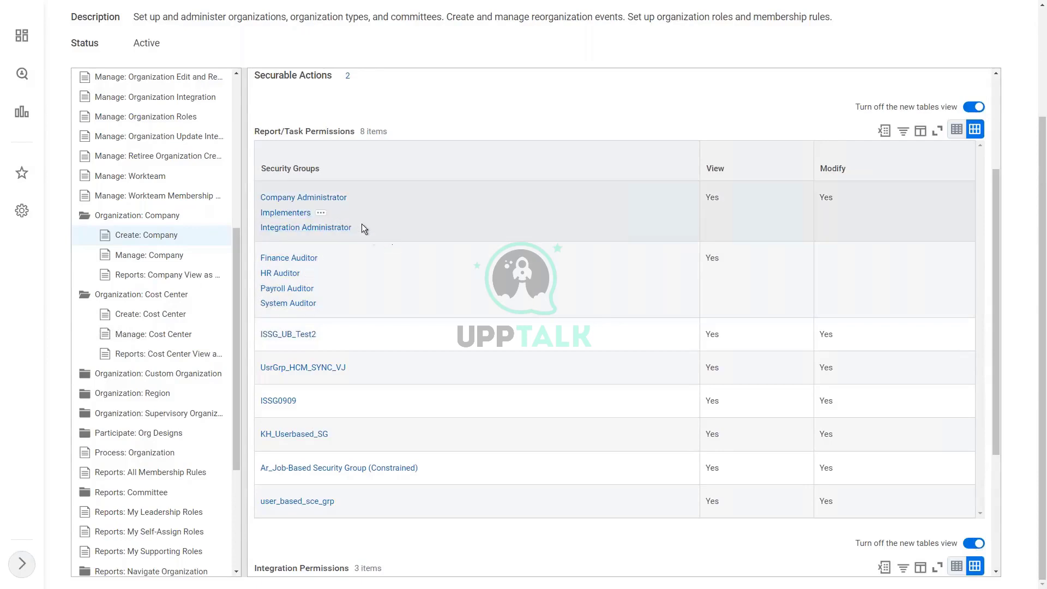
scroll(502, 322, "down", 4)
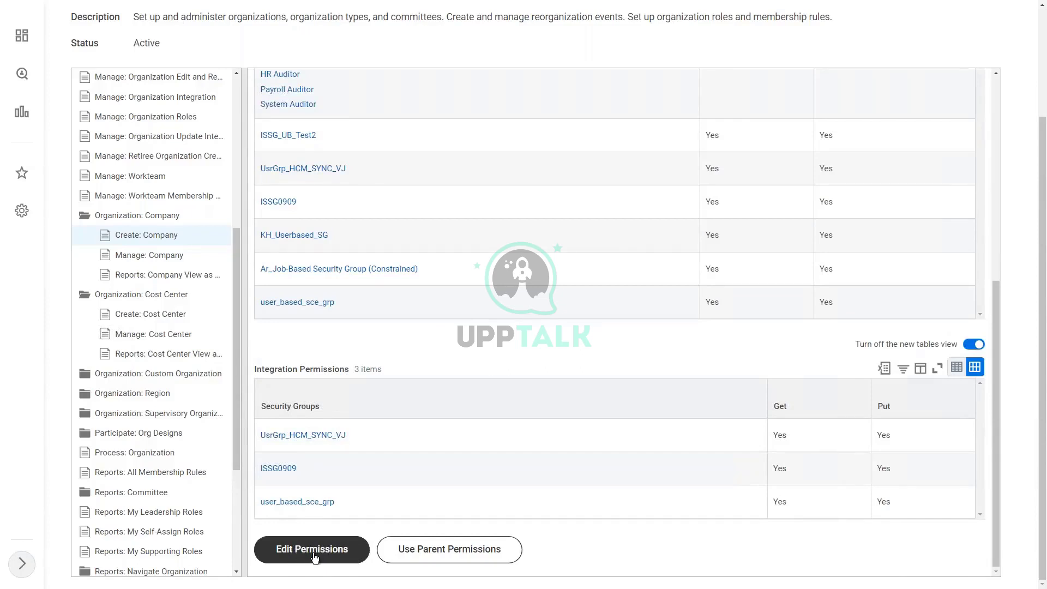
left_click(314, 555)
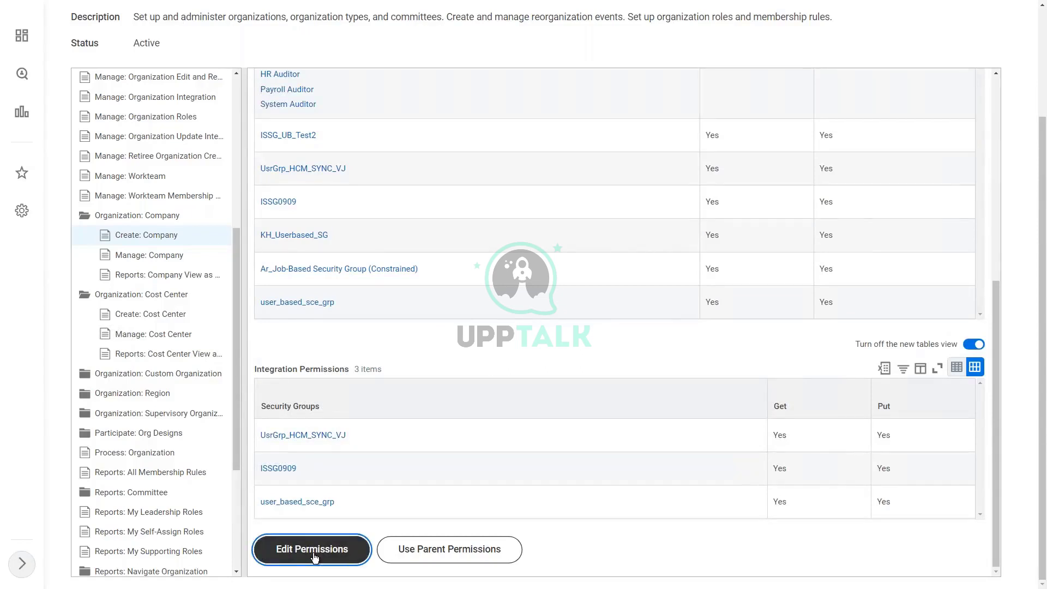